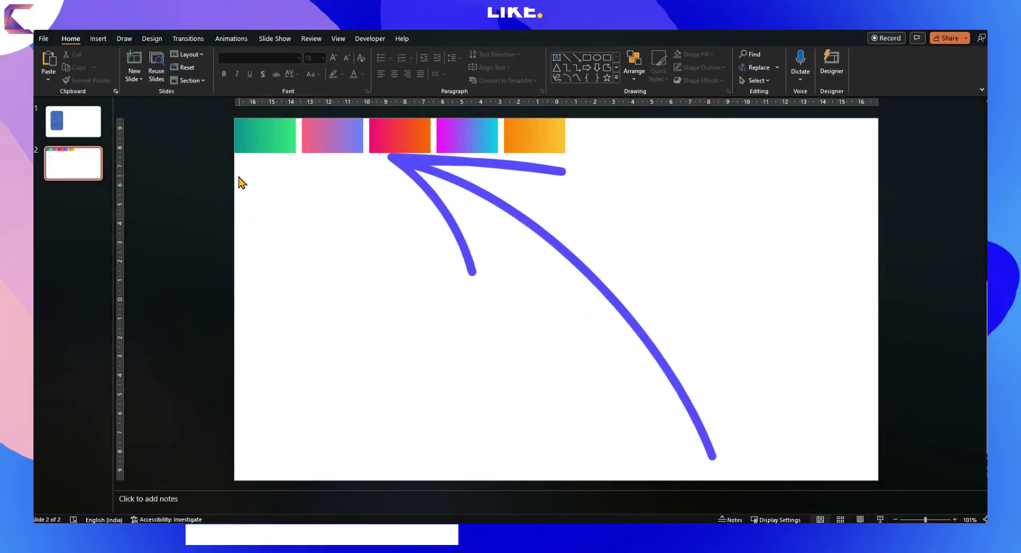
# - Draw a 7.3 × 5.37 cm rounded rectangle card with no outline
pyautogui.click(98, 38)
pyautogui.click(229, 80)
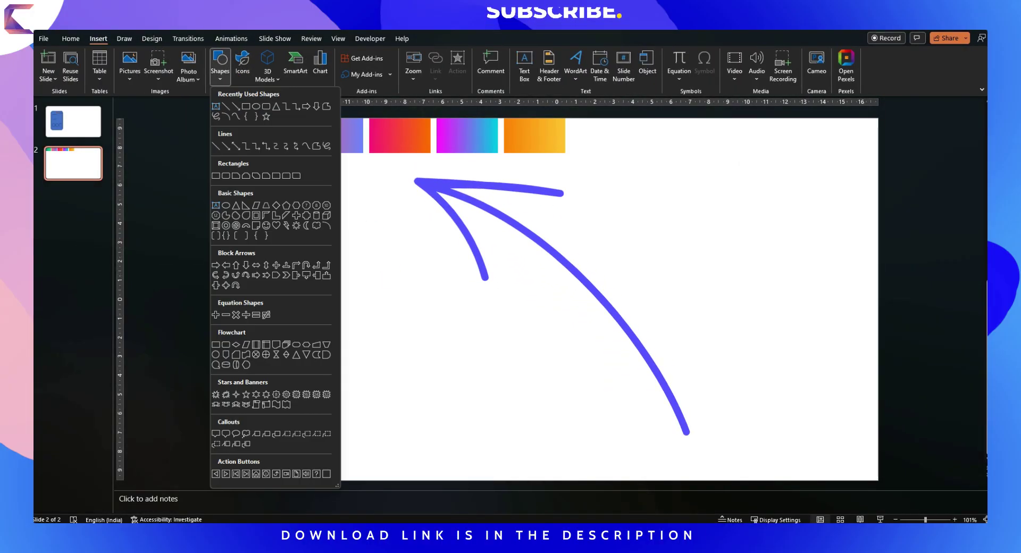
pyautogui.click(234, 170)
pyautogui.moveTo(332, 202)
pyautogui.mouseDown()
pyautogui.moveTo(451, 403)
pyautogui.moveTo(342, 202)
pyautogui.mouseUp()
pyautogui.moveTo(390, 404); pyautogui.dragTo(391, 374)
pyautogui.moveTo(407, 293); pyautogui.dragTo(370, 311)
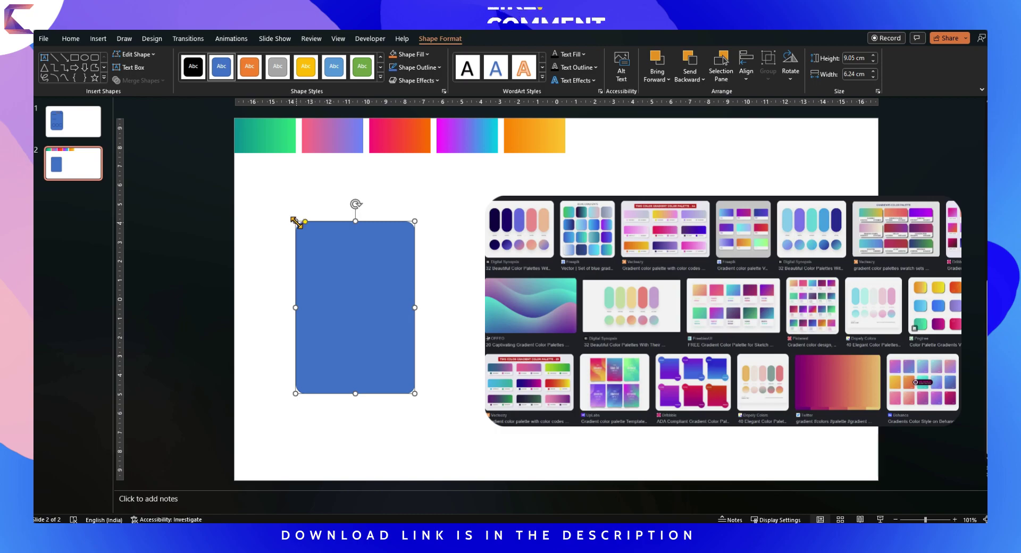
pyautogui.moveTo(296, 221)
pyautogui.mouseDown()
pyautogui.moveTo(303, 246)
pyautogui.moveTo(302, 236)
pyautogui.mouseUp()
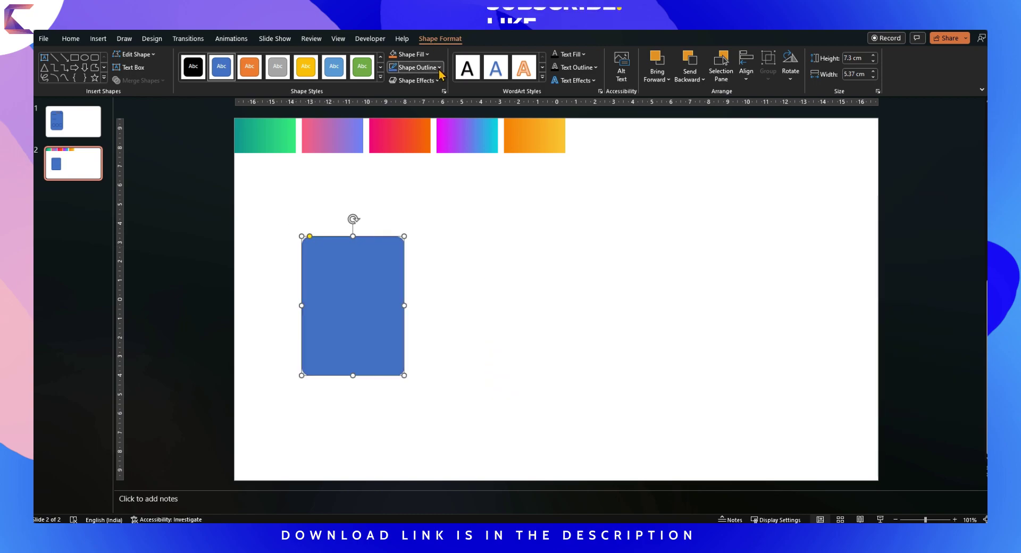
pyautogui.click(440, 74)
pyautogui.click(416, 177)
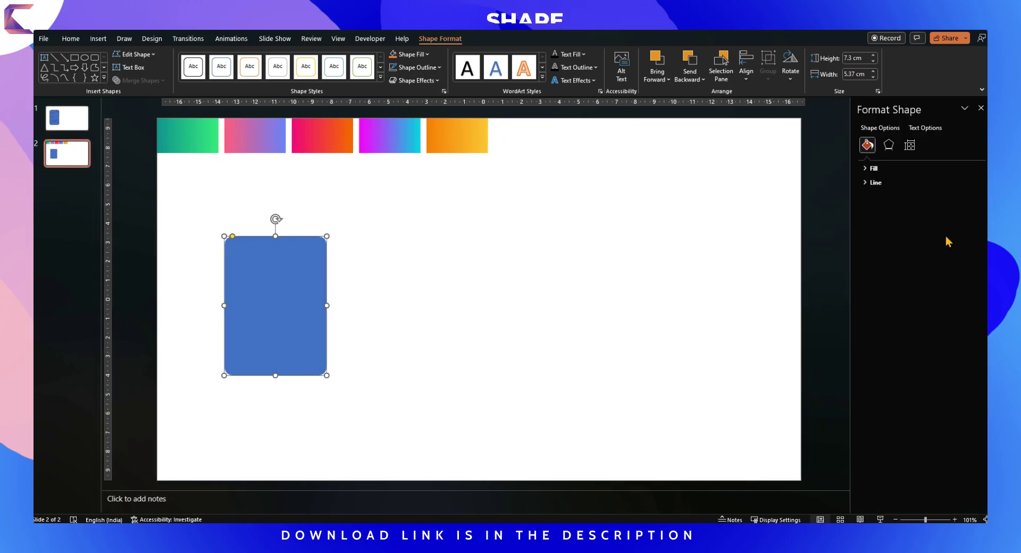
# - Fill the card with a two-stop teal-to-green gradient sampled from the green swatch
pyautogui.click(919, 169)
pyautogui.click(873, 206)
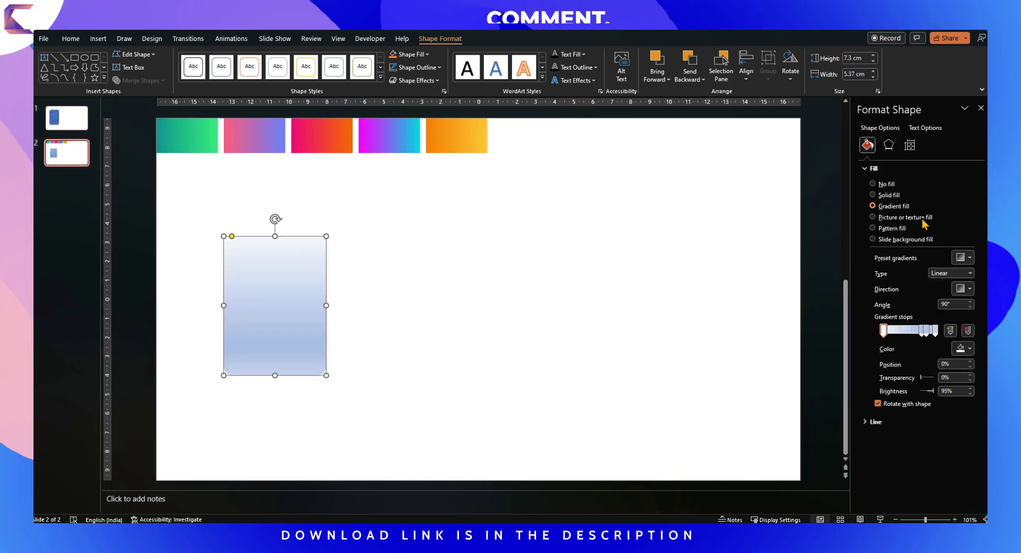
pyautogui.click(967, 331)
pyautogui.click(966, 330)
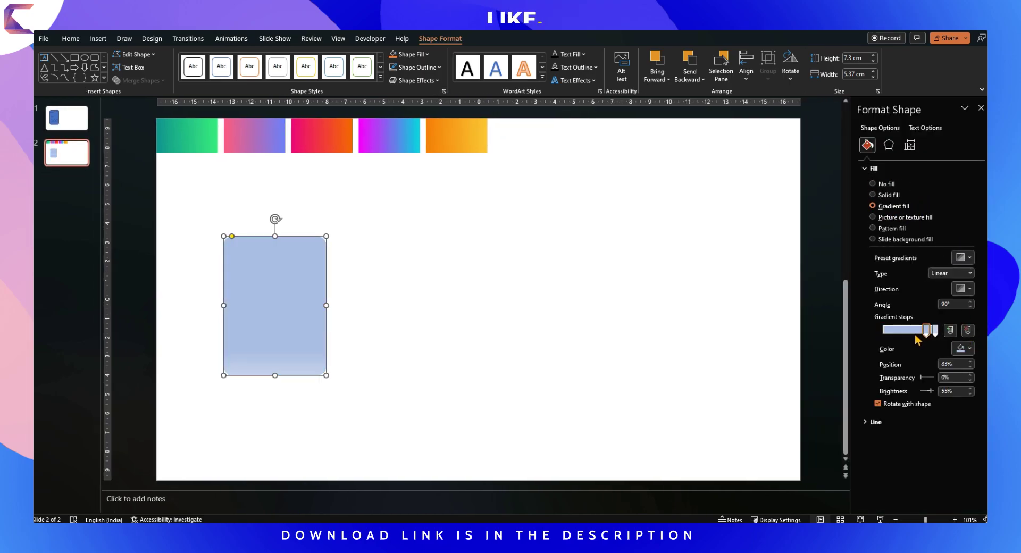
pyautogui.moveTo(921, 334); pyautogui.dragTo(880, 333)
pyautogui.click(960, 348)
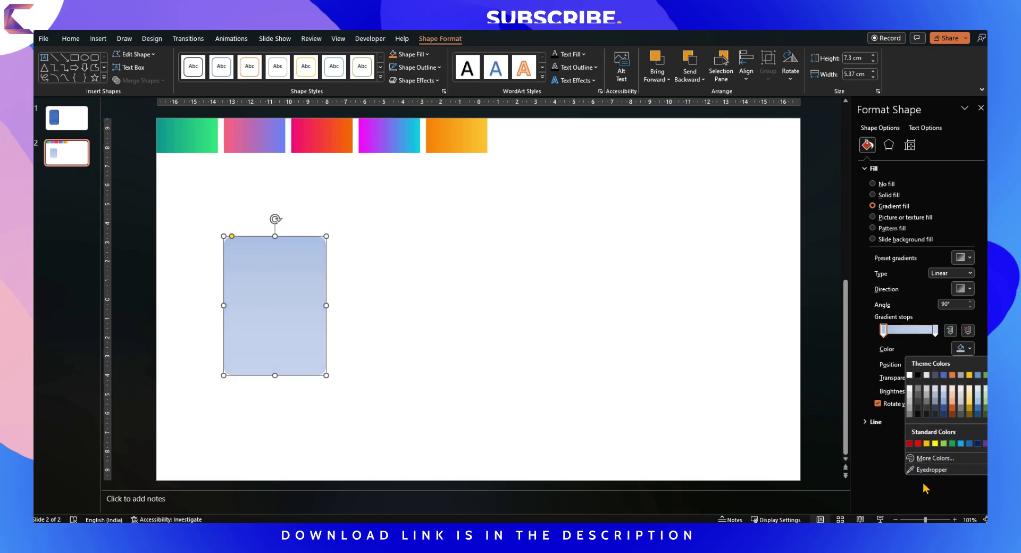
pyautogui.click(931, 469)
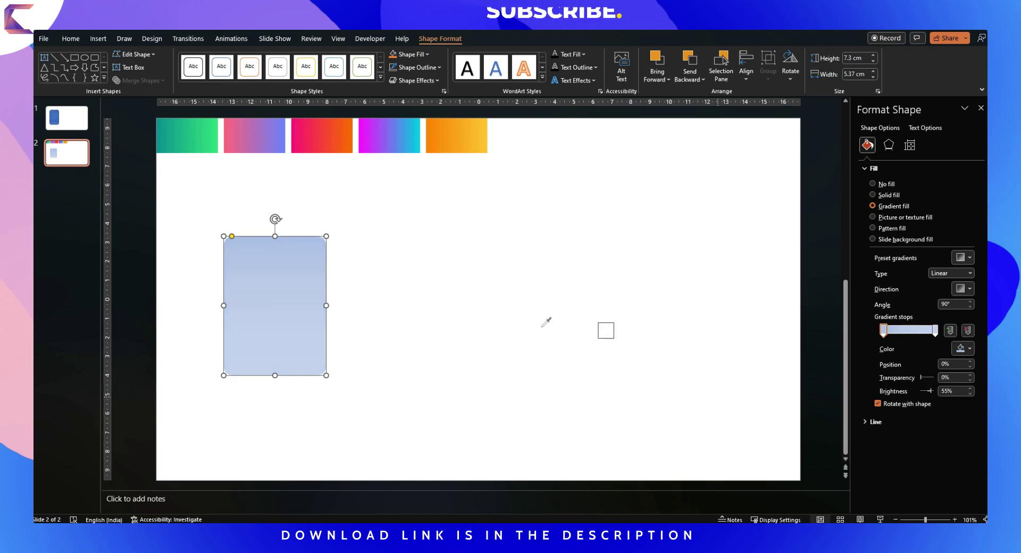
pyautogui.click(159, 117)
pyautogui.click(935, 331)
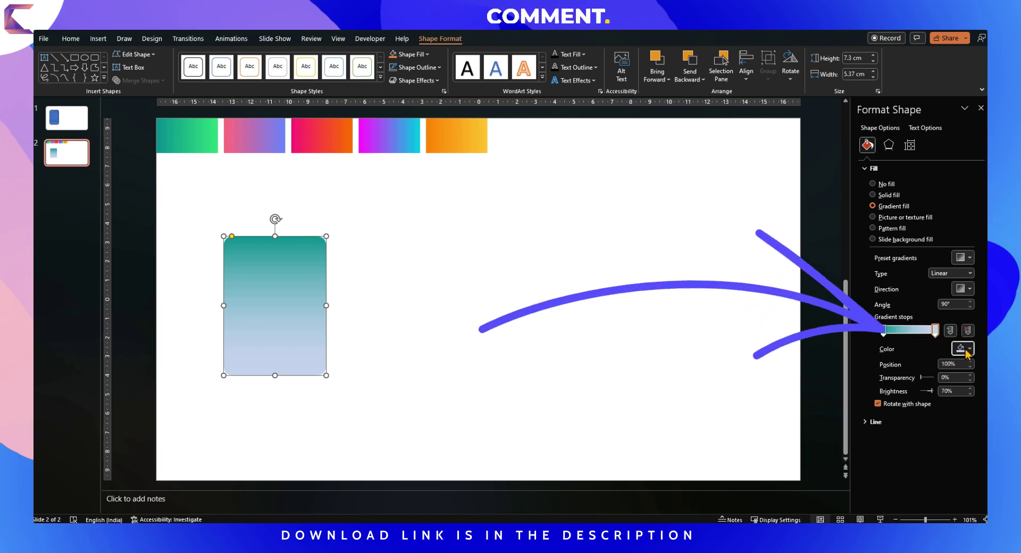
pyautogui.click(959, 349)
pyautogui.click(931, 487)
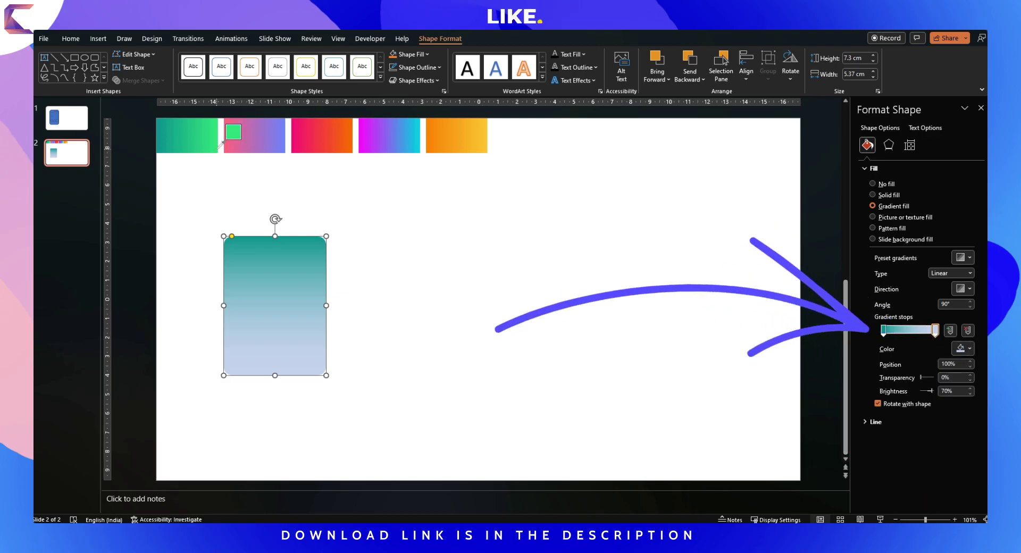
pyautogui.click(219, 146)
pyautogui.click(492, 239)
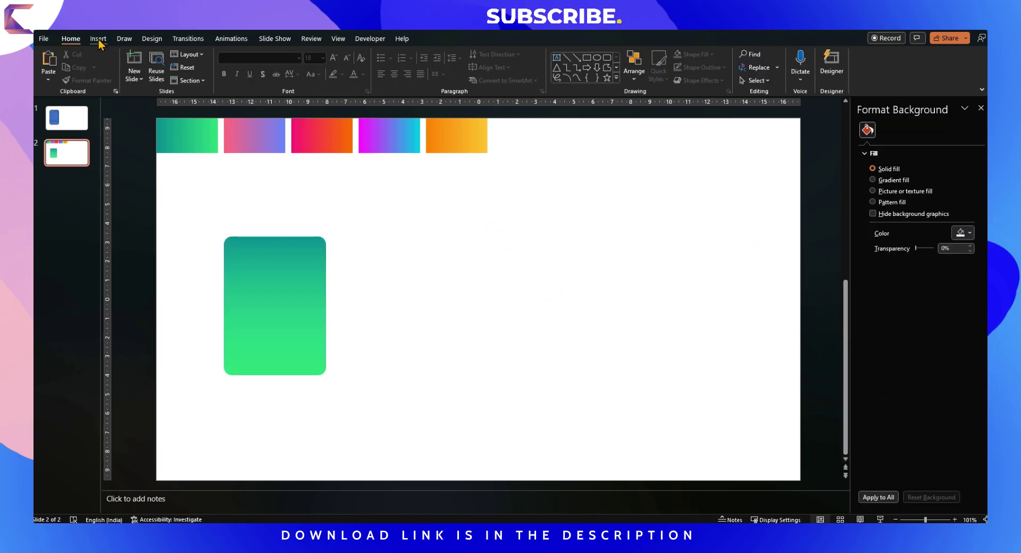
# - Draw a circle over the card's bottom-right corner
pyautogui.click(98, 38)
pyautogui.click(220, 66)
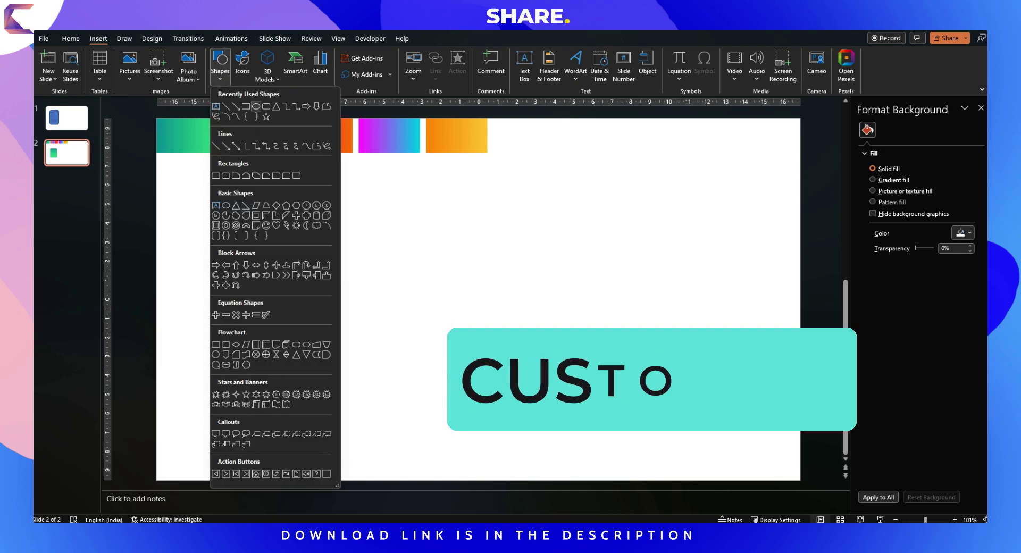
pyautogui.click(256, 105)
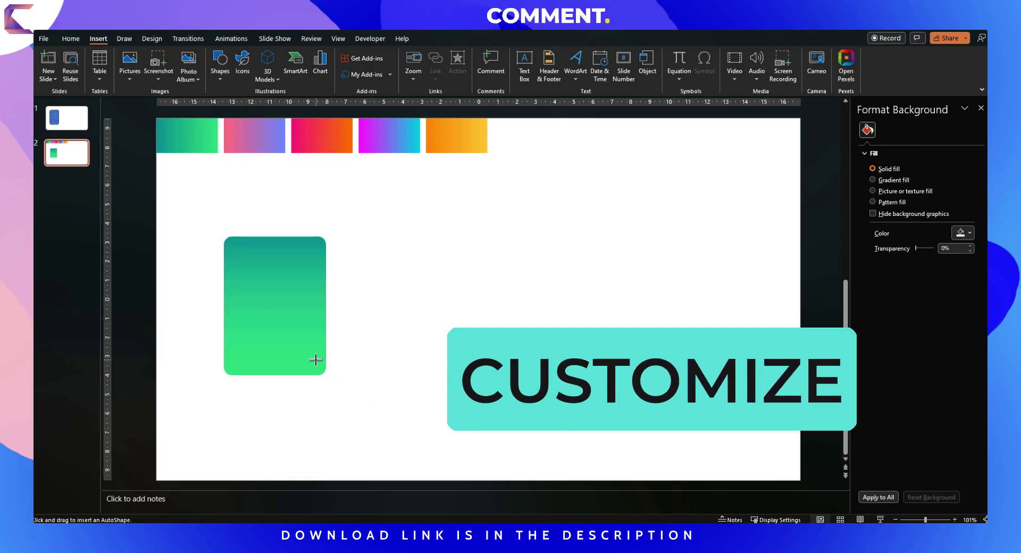
pyautogui.moveTo(315, 360); pyautogui.dragTo(376, 417)
pyautogui.moveTo(347, 387); pyautogui.dragTo(336, 378)
# - Duplicate the card, then subtract the circle from the original to cut a notch
pyautogui.click(266, 319)
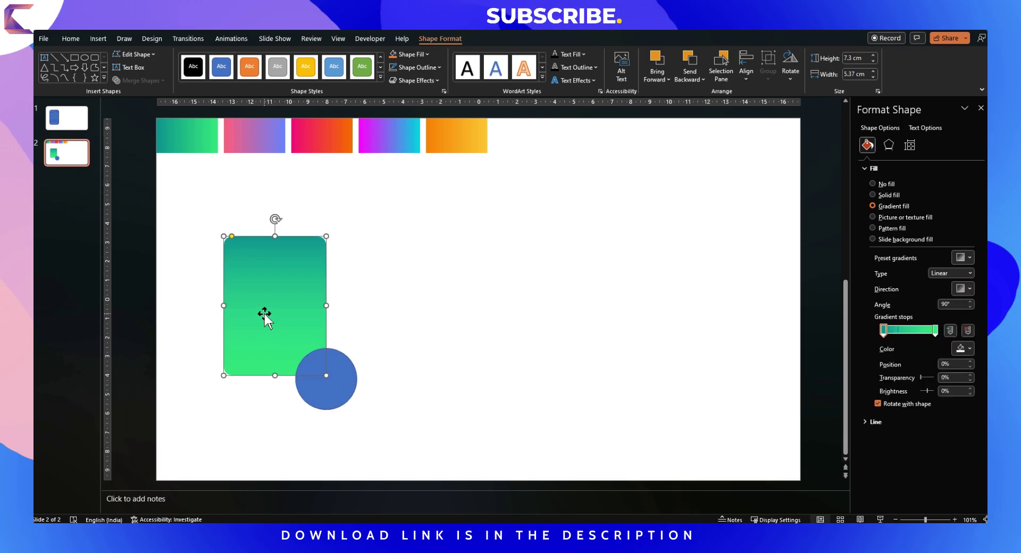
pyautogui.hotkey('ctrl', 'd')
pyautogui.moveTo(266, 314); pyautogui.dragTo(454, 309)
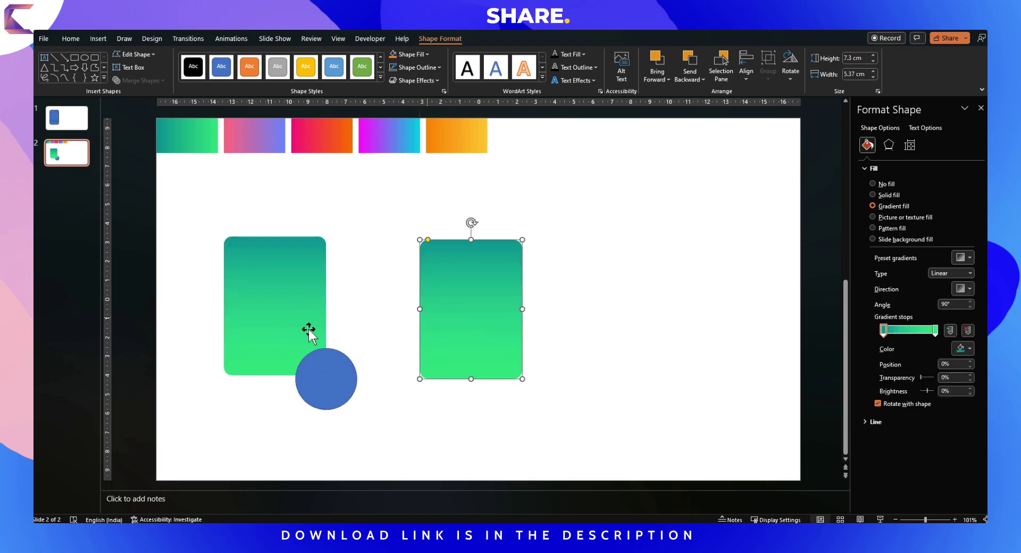
pyautogui.click(311, 350)
pyautogui.keyDown('shift'); pyautogui.click(260, 335); pyautogui.keyUp('shift')
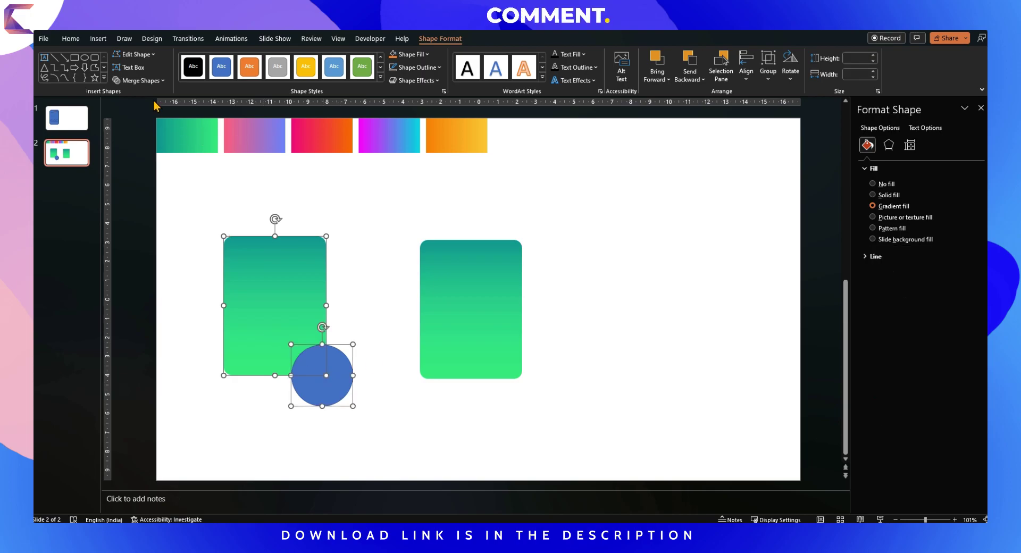
pyautogui.click(139, 80)
pyautogui.click(136, 151)
pyautogui.press('Escape')
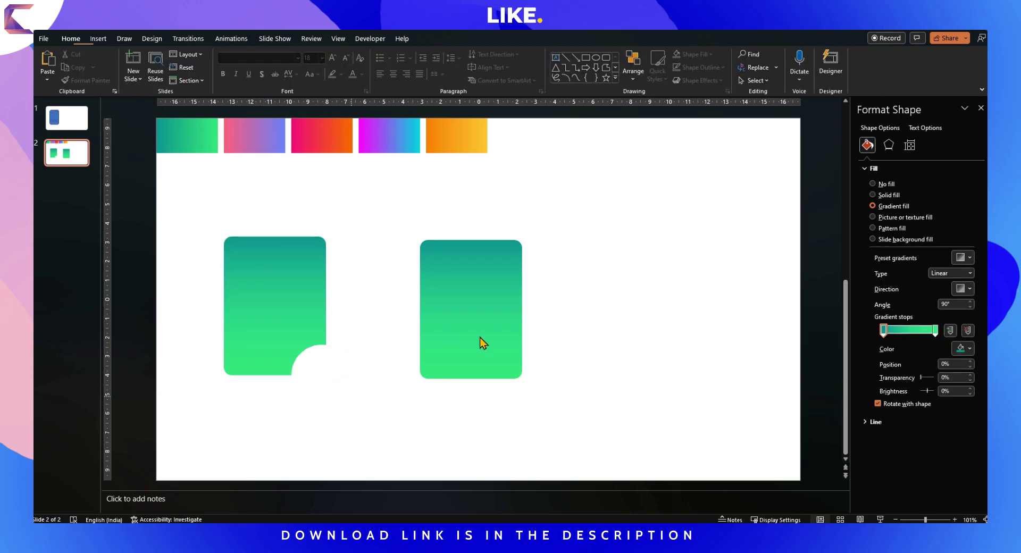
# - Flip the copy, send it to the back, and move it behind the notched card
pyautogui.click(482, 343)
pyautogui.rightClick(448, 330)
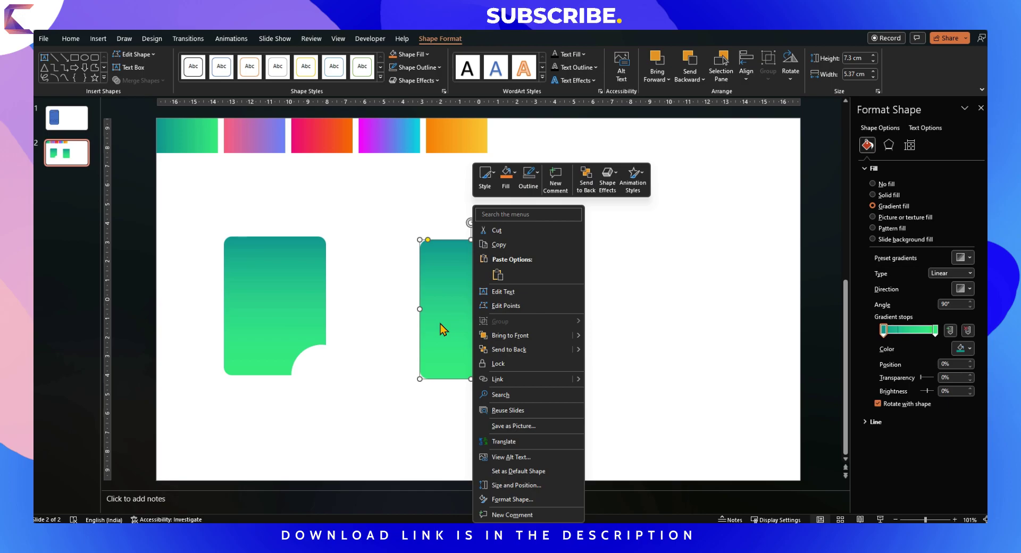
pyautogui.click(515, 351)
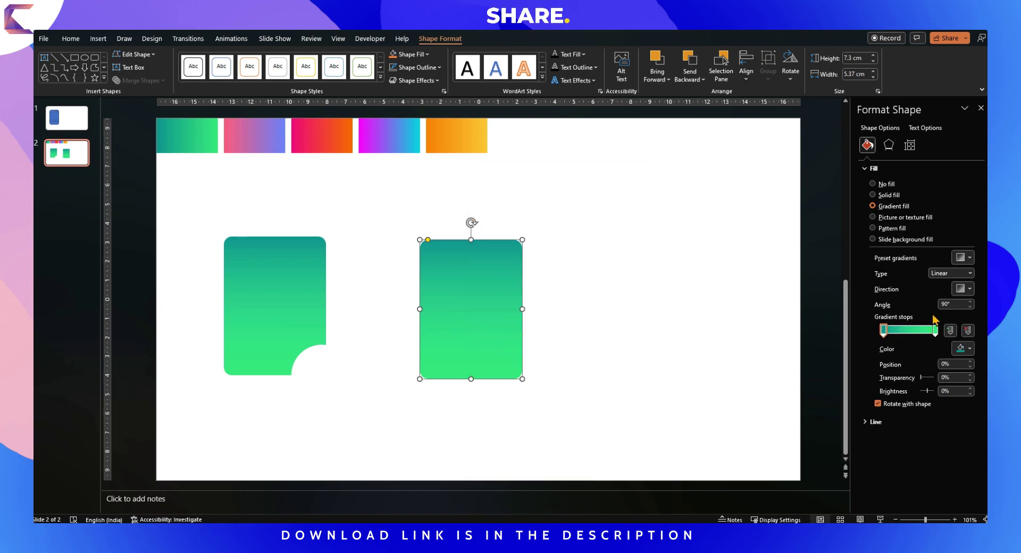
pyautogui.click(791, 67)
pyautogui.click(810, 122)
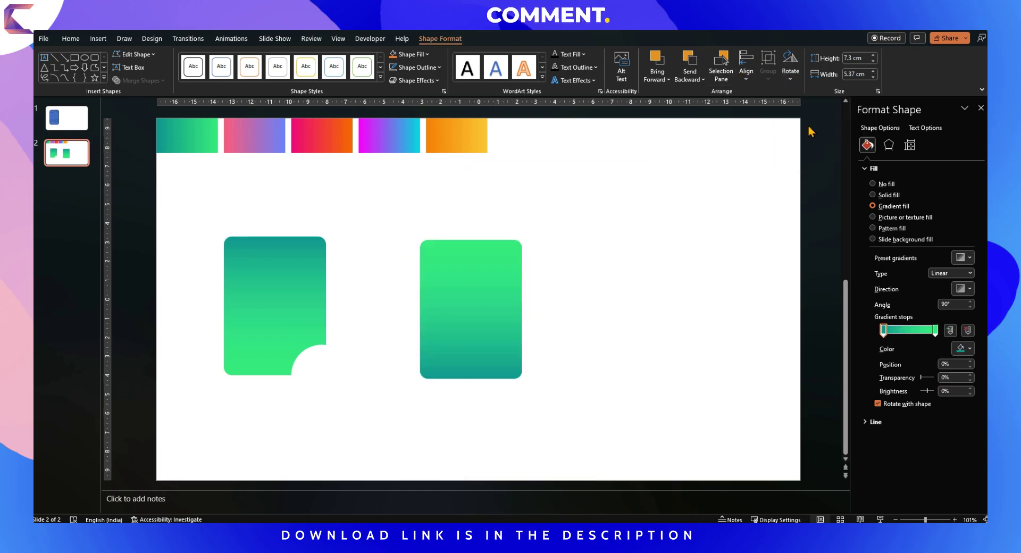
pyautogui.click(484, 325)
pyautogui.rightClick(485, 327)
pyautogui.click(493, 328)
pyautogui.moveTo(492, 328); pyautogui.dragTo(300, 325)
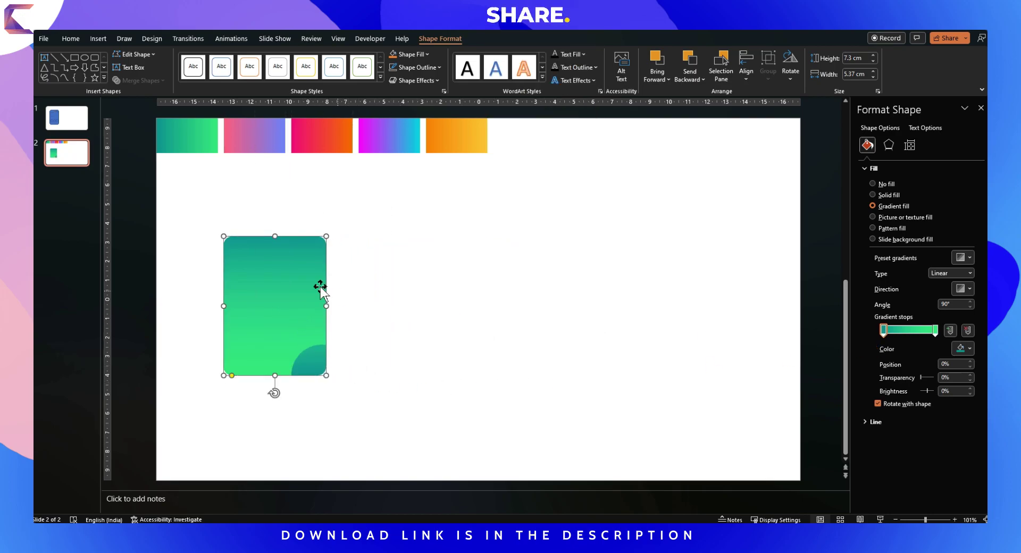
# - Give the corner piece a solid light grey fill
pyautogui.click(884, 196)
pyautogui.click(967, 260)
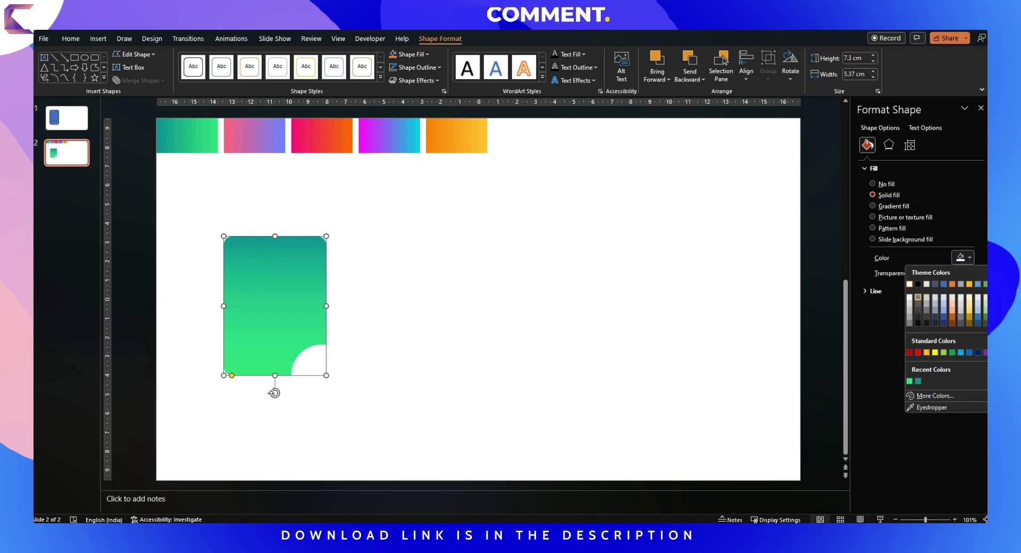
pyautogui.click(910, 297)
pyautogui.click(506, 345)
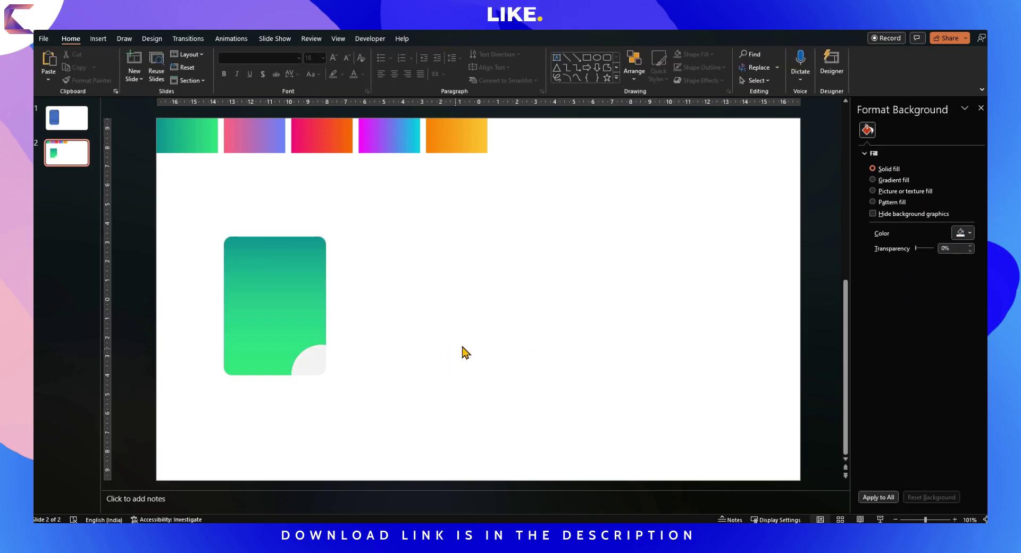
pyautogui.click(96, 42)
# - Intersect a large circle with the card's left side to make a clipped highlight shape
pyautogui.click(227, 81)
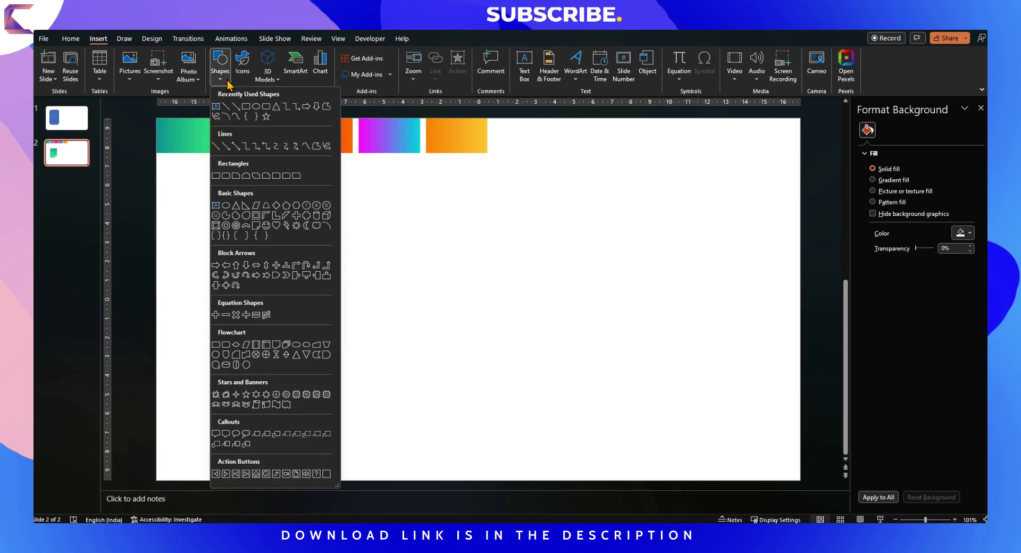
pyautogui.click(256, 106)
pyautogui.moveTo(219, 308); pyautogui.dragTo(326, 413)
pyautogui.rightClick(326, 412)
pyautogui.click(287, 358)
pyautogui.moveTo(287, 358)
pyautogui.mouseDown()
pyautogui.moveTo(271, 325)
pyautogui.moveTo(312, 317)
pyautogui.moveTo(305, 309)
pyautogui.mouseUp()
pyautogui.click(323, 324)
pyautogui.keyDown('shift'); pyautogui.click(205, 324); pyautogui.keyUp('shift')
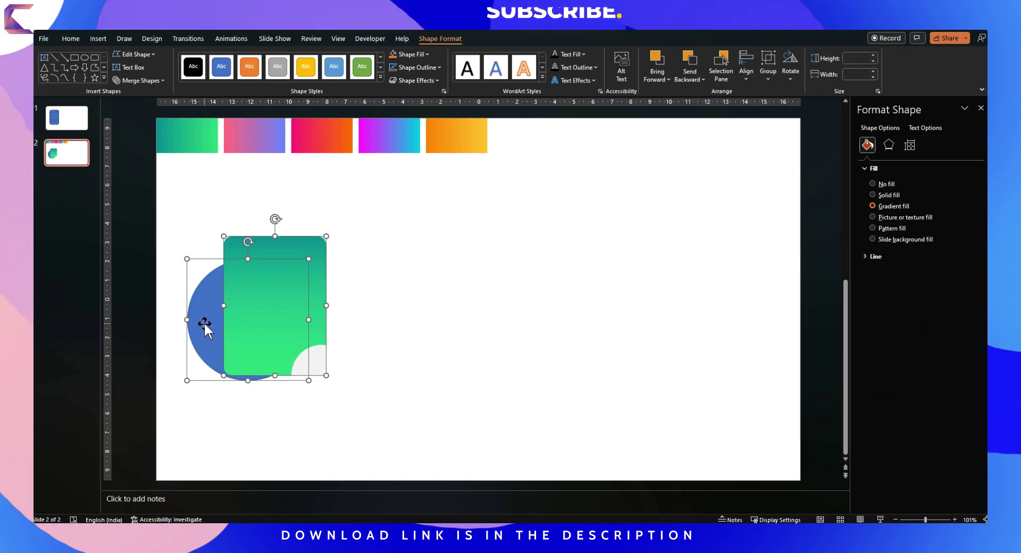
pyautogui.click(138, 81)
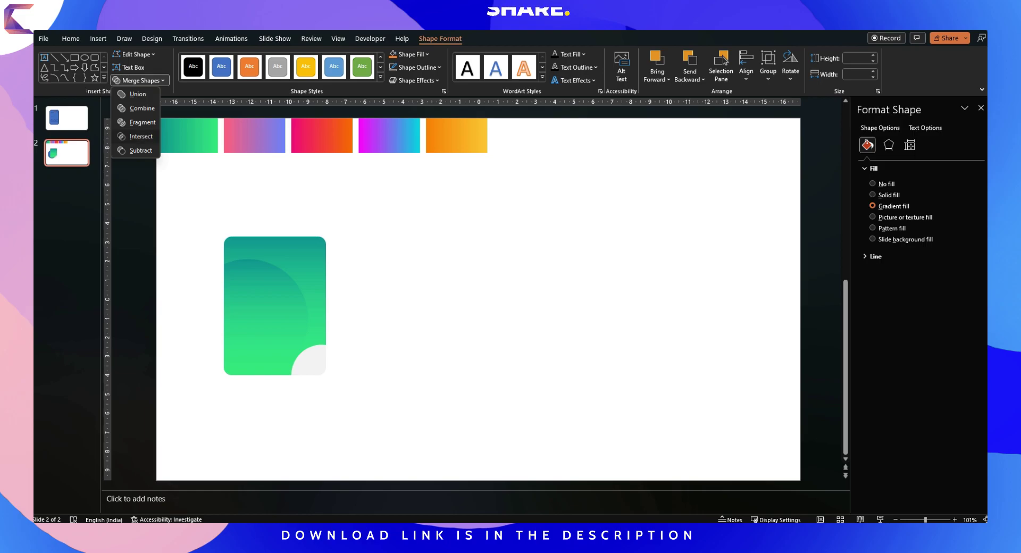
pyautogui.click(135, 137)
# - Fill the highlight solid white at 88% transparency
pyautogui.click(887, 195)
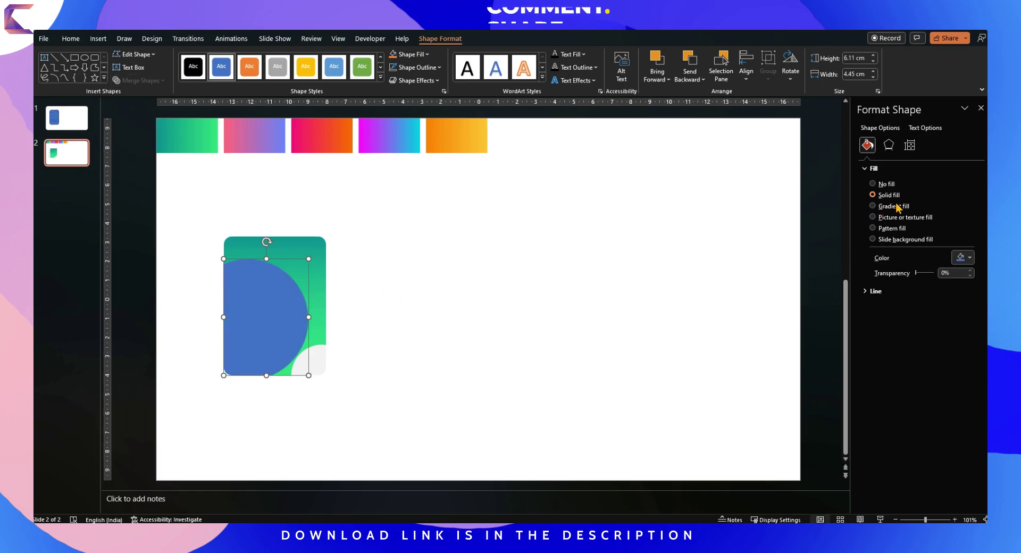
pyautogui.click(963, 262)
pyautogui.click(912, 281)
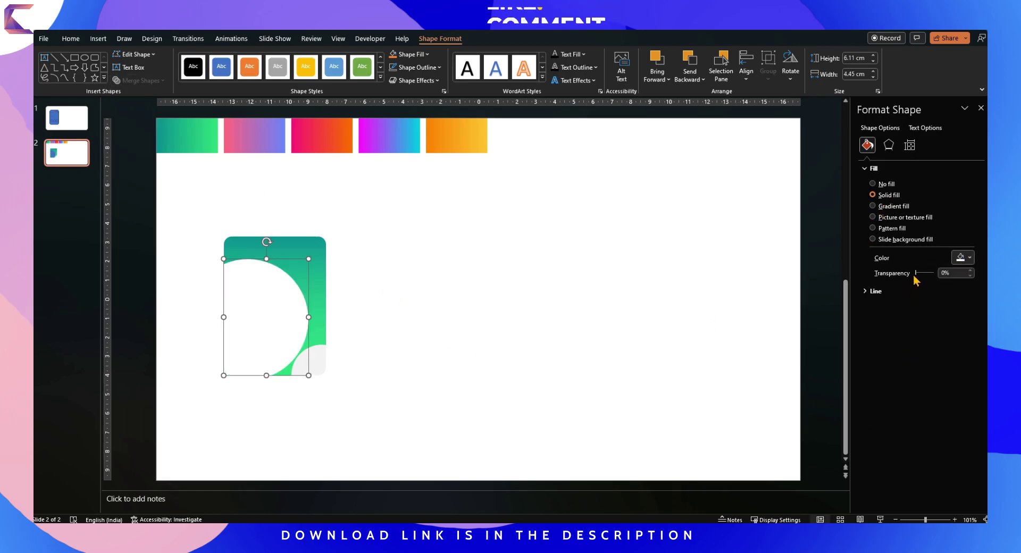
pyautogui.moveTo(917, 275)
pyautogui.mouseDown()
pyautogui.moveTo(942, 275)
pyautogui.moveTo(933, 275)
pyautogui.mouseUp()
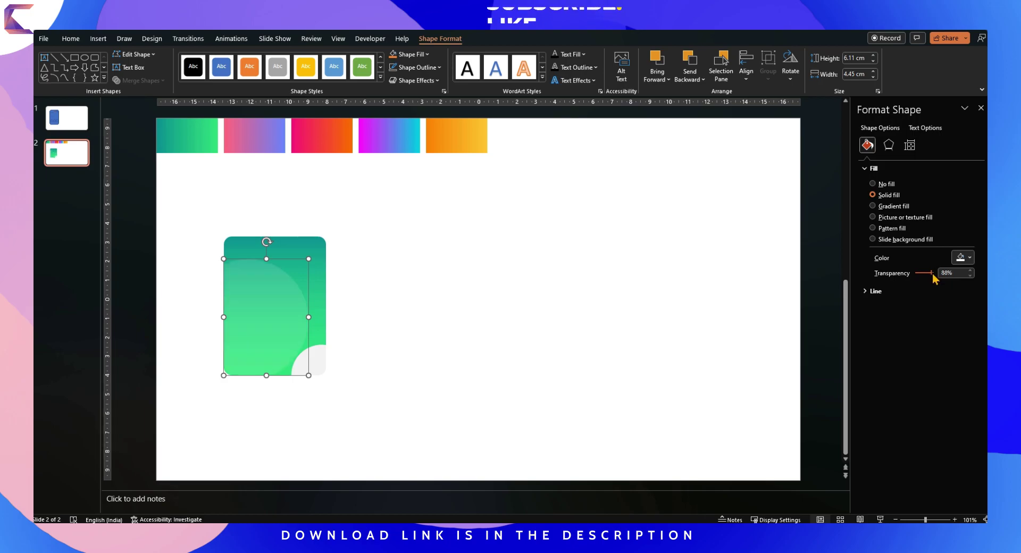
pyautogui.click(534, 346)
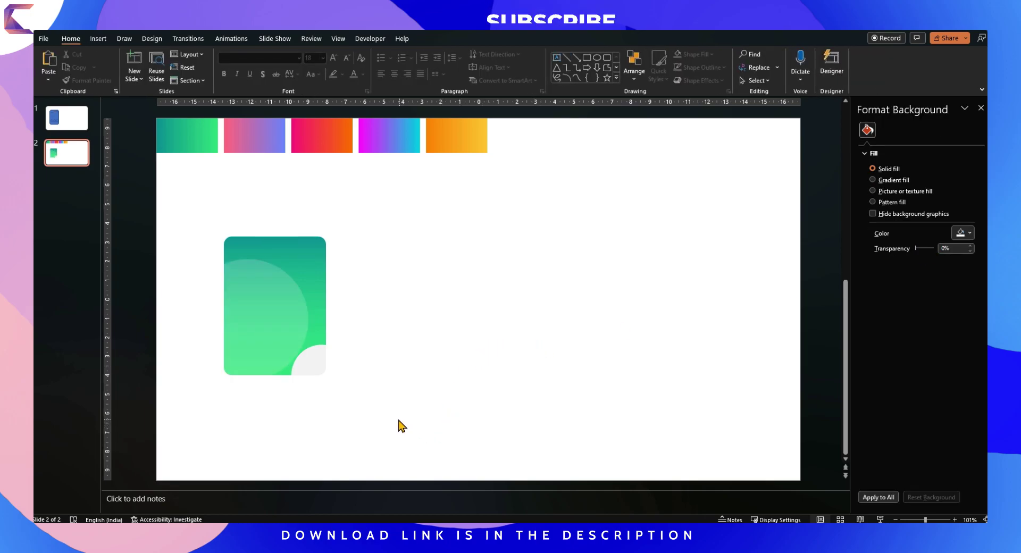
# - Apply a light-green outer shadow to the card, 82% transparency and 20 pt blur
pyautogui.click(319, 374)
pyautogui.click(889, 145)
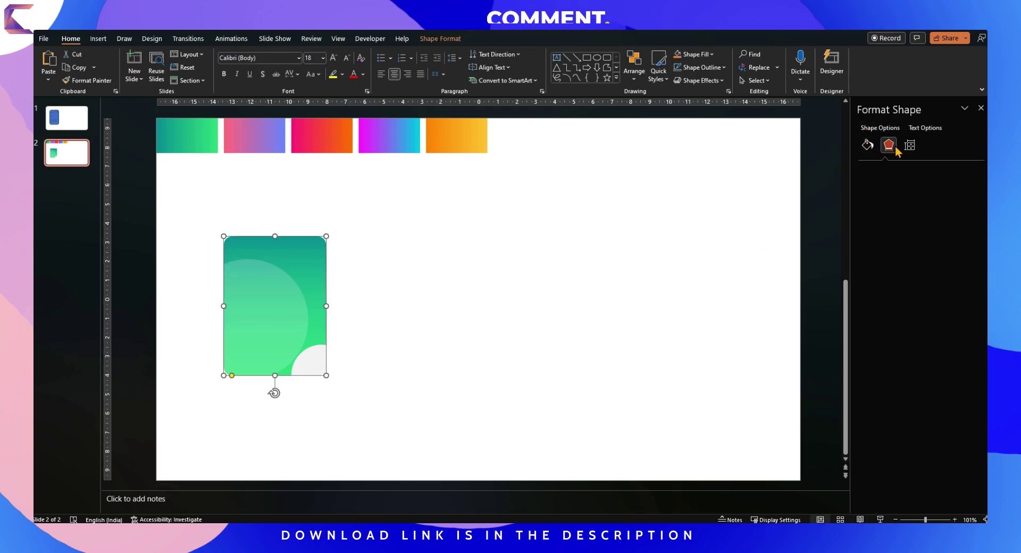
pyautogui.click(898, 168)
pyautogui.click(970, 201)
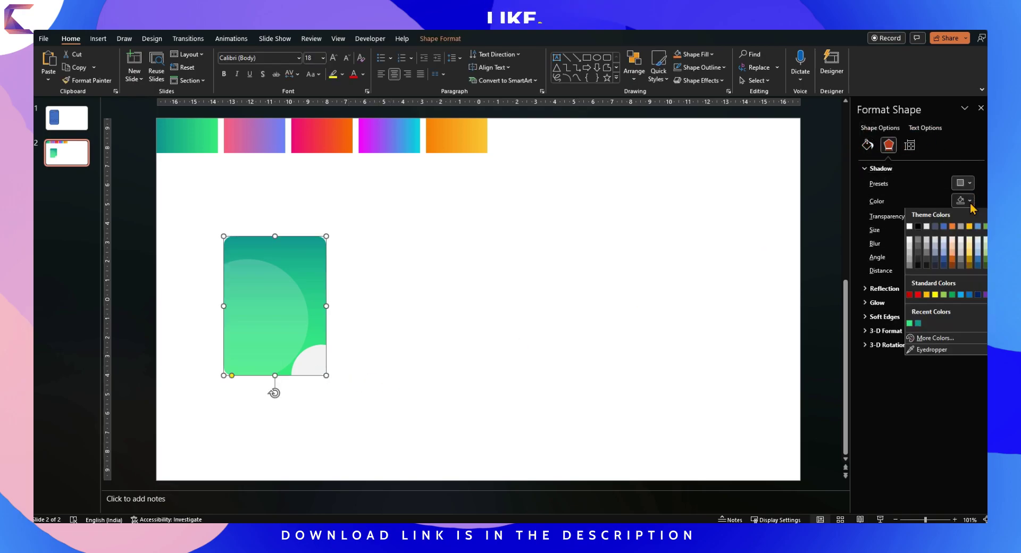
pyautogui.click(909, 323)
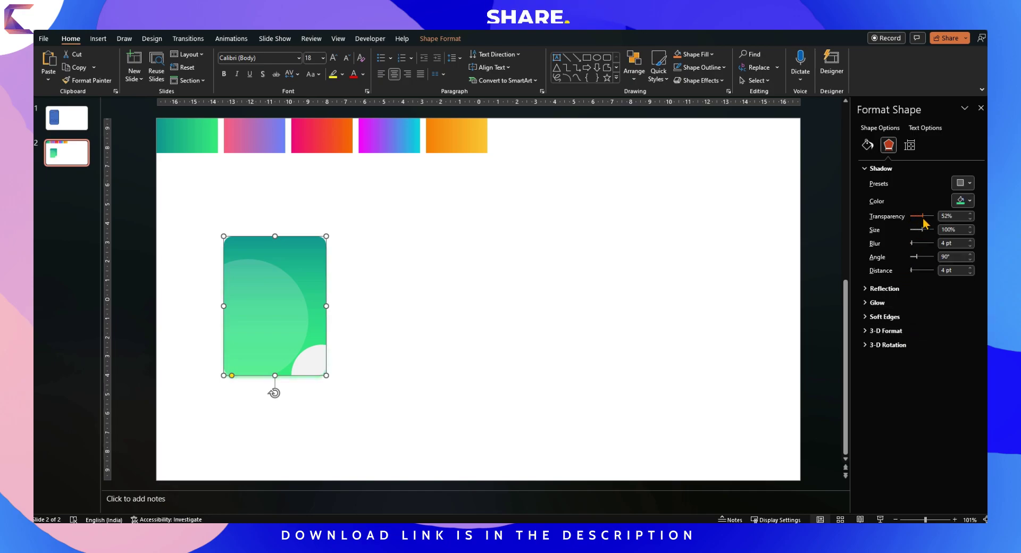
pyautogui.click(969, 183)
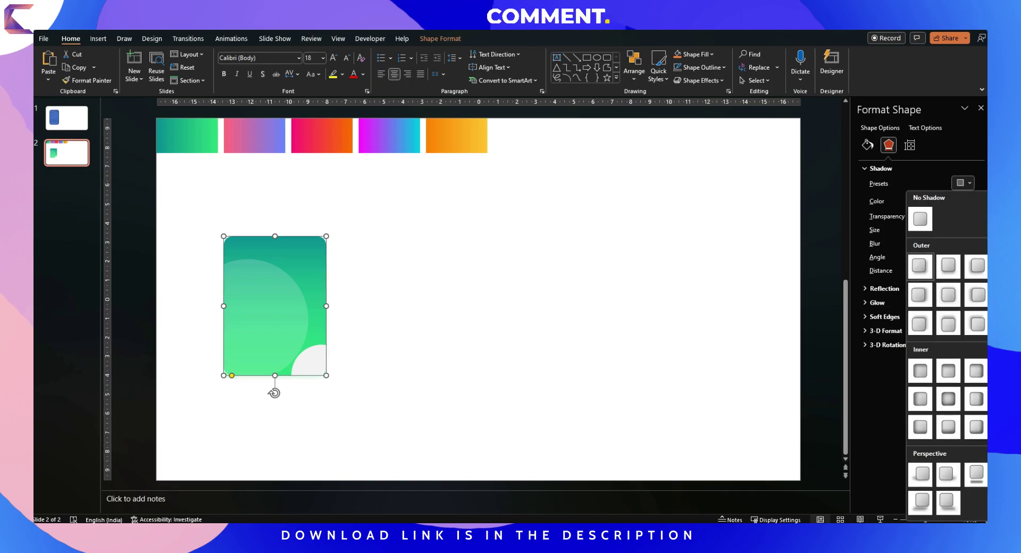
pyautogui.click(919, 266)
pyautogui.click(971, 201)
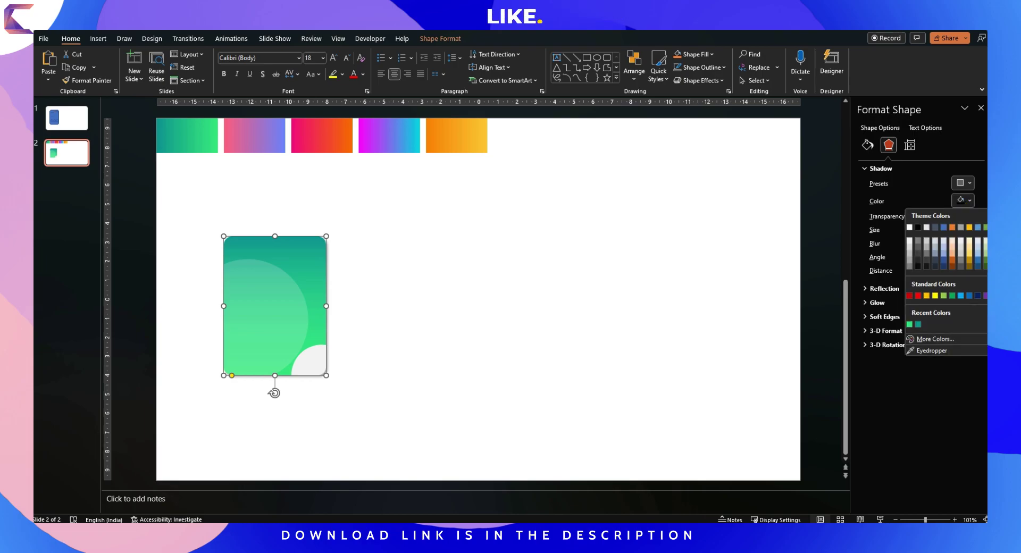
pyautogui.click(909, 324)
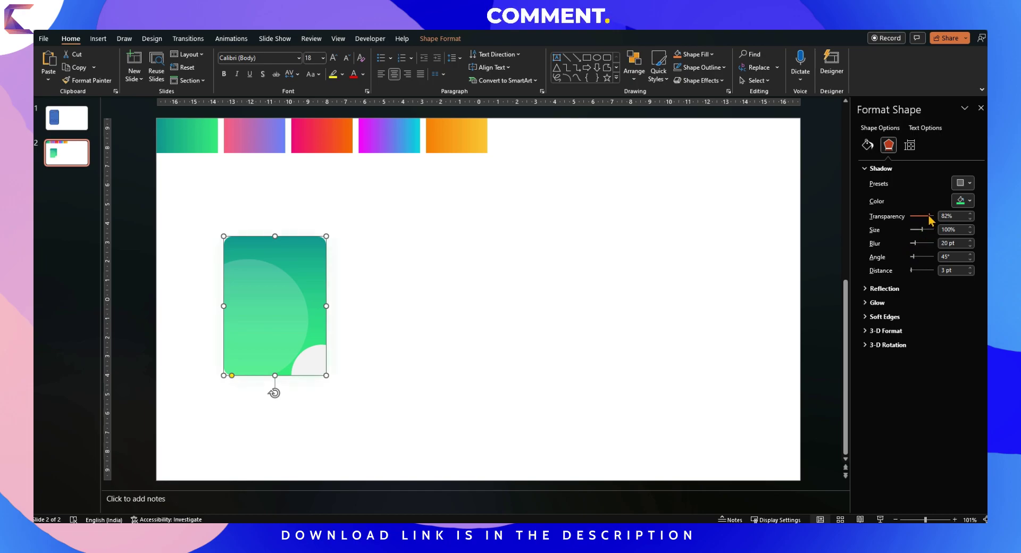
# - Draw an outline-free white rounded bar across the green card
pyautogui.click(576, 369)
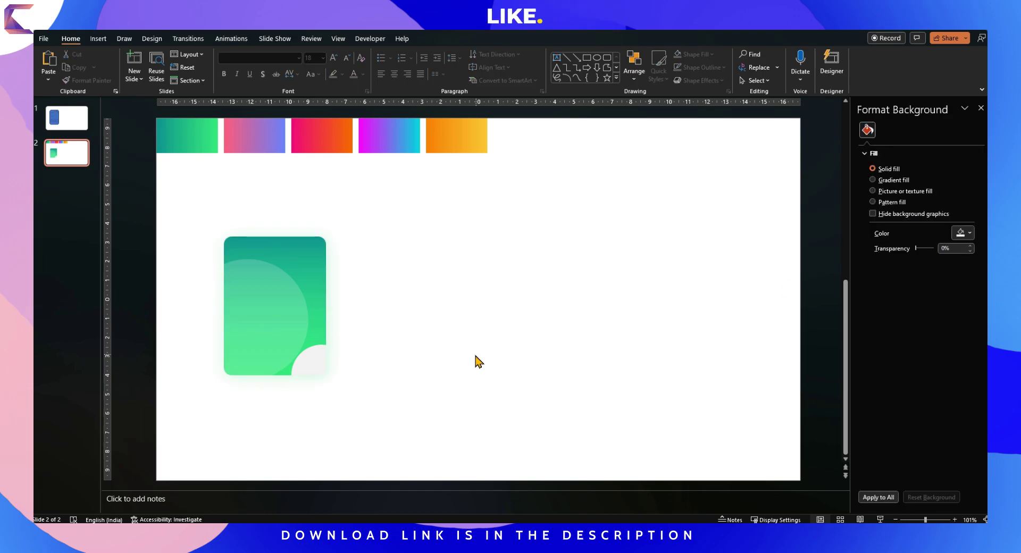
pyautogui.hotkey('alt', 'n')
pyautogui.click(230, 80)
pyautogui.click(266, 108)
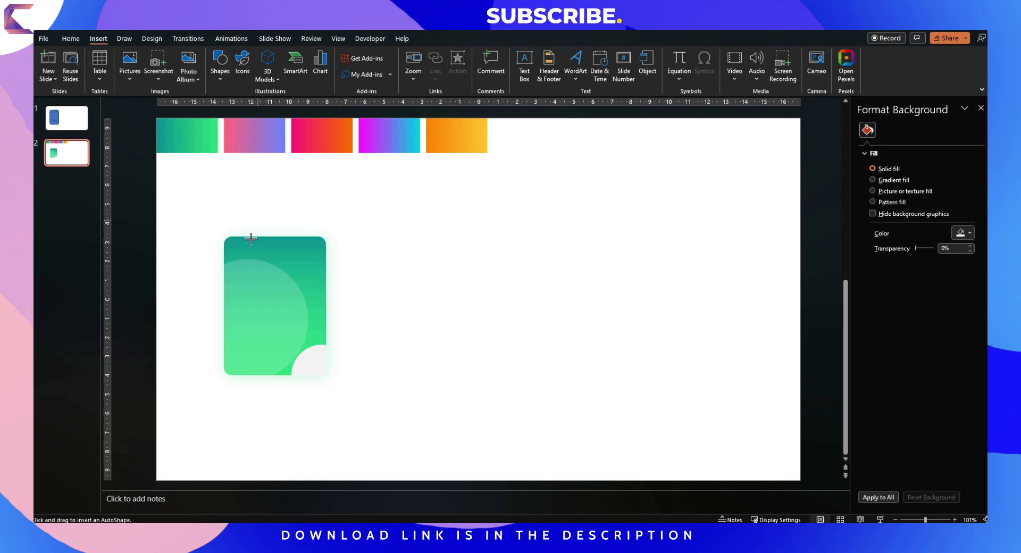
pyautogui.moveTo(207, 259); pyautogui.dragTo(298, 282)
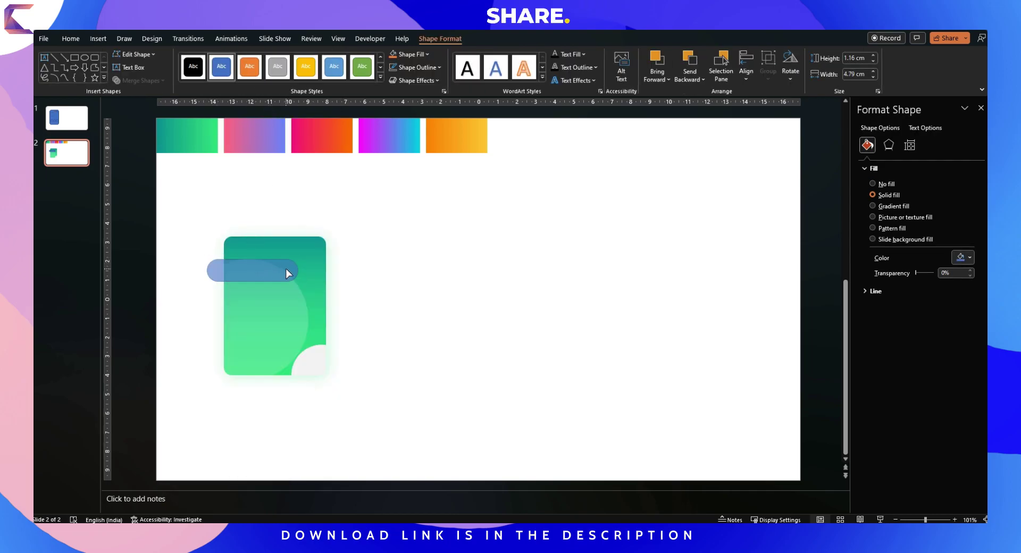
pyautogui.click(904, 291)
pyautogui.click(873, 306)
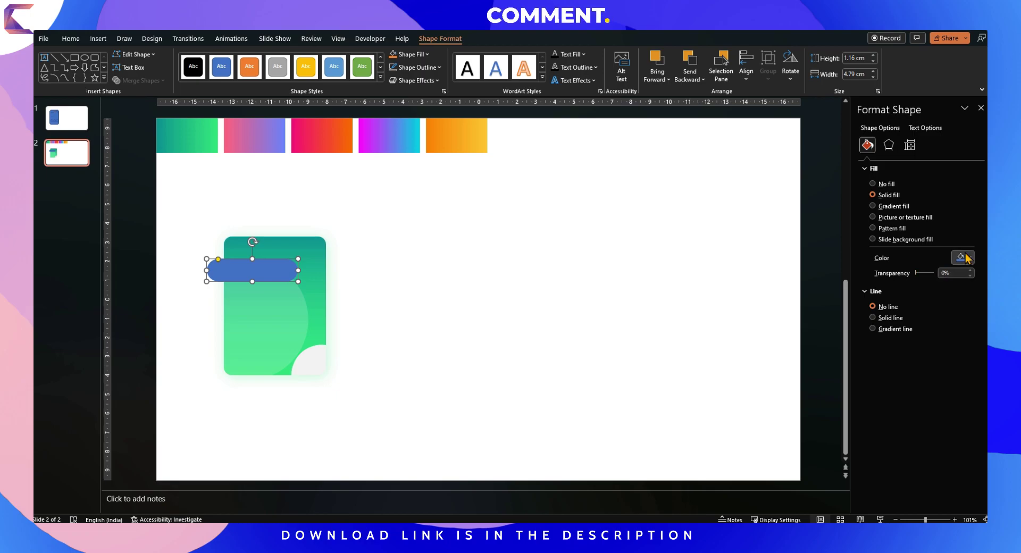
pyautogui.click(962, 258)
pyautogui.click(909, 284)
# - Move the white bar up so it sits behind the card's top edge
pyautogui.rightClick(234, 271)
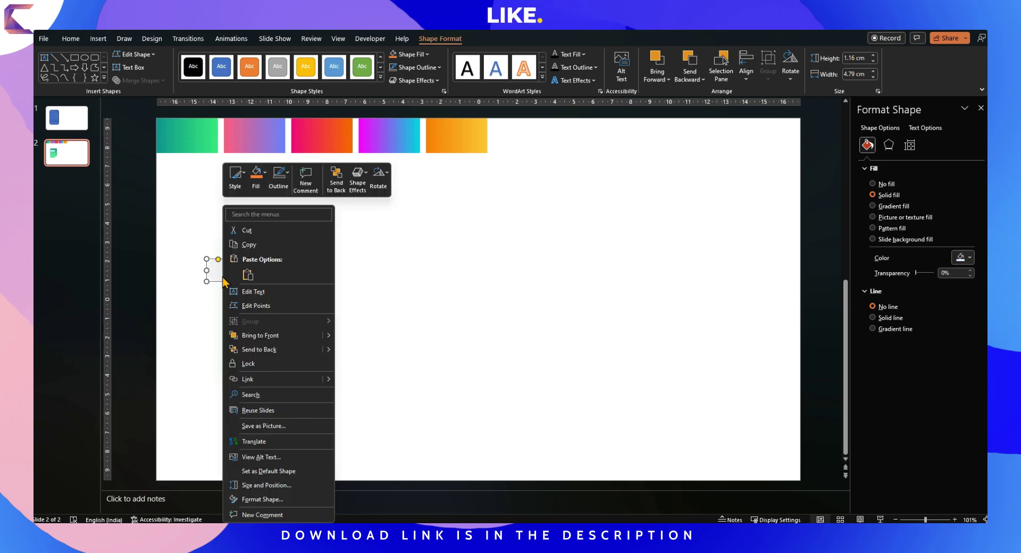
pyautogui.click(221, 303)
pyautogui.click(205, 303)
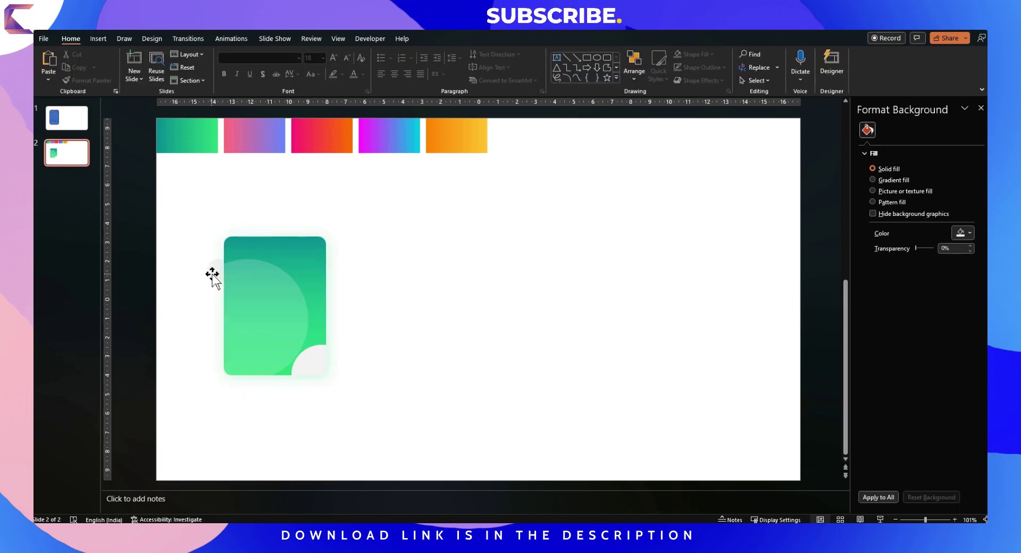
pyautogui.click(212, 276)
pyautogui.moveTo(219, 250); pyautogui.dragTo(223, 244)
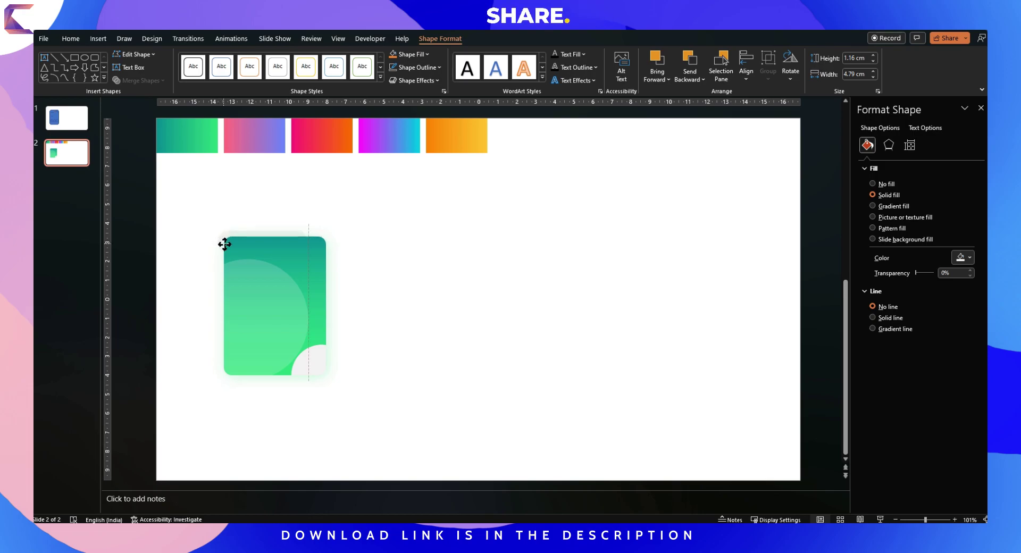
# - Add white circles of 0.86 cm and 0.32 cm near the card's top-right corner
pyautogui.click(98, 39)
pyautogui.click(220, 64)
pyautogui.click(268, 211)
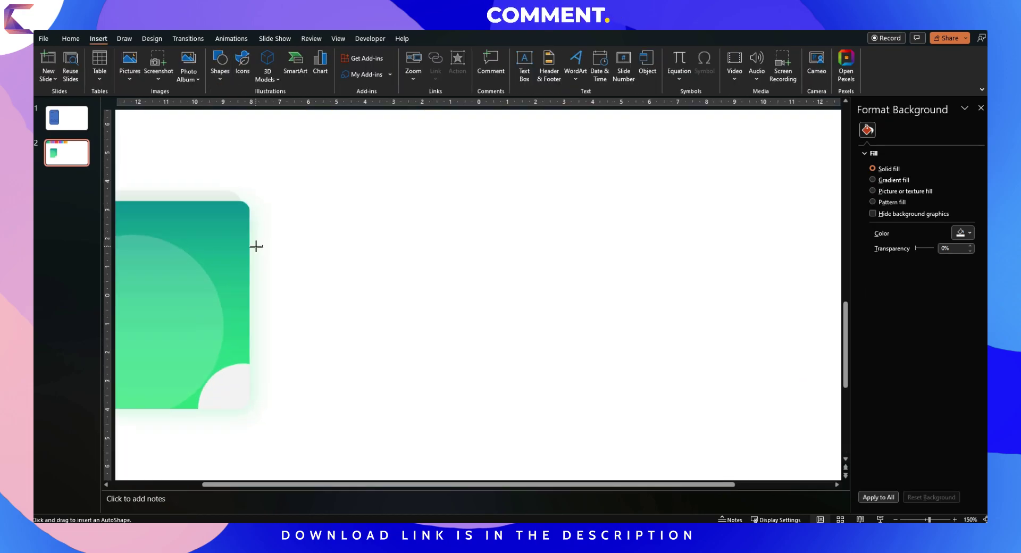
pyautogui.keyDown('ctrl'); pyautogui.scroll(5, 256, 246); pyautogui.keyUp('ctrl')
pyautogui.hscroll(-2, 226, 221)
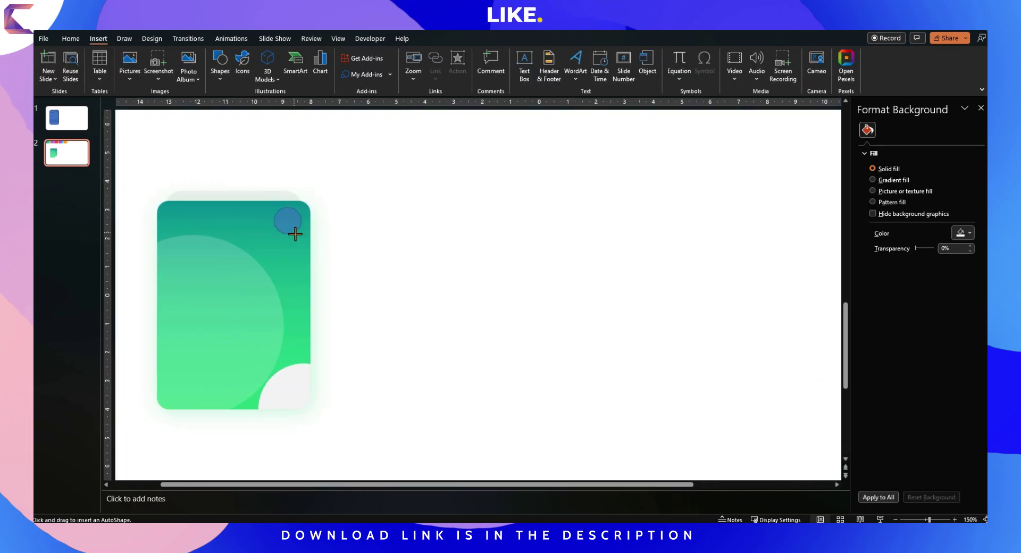
pyautogui.moveTo(294, 236); pyautogui.dragTo(295, 235)
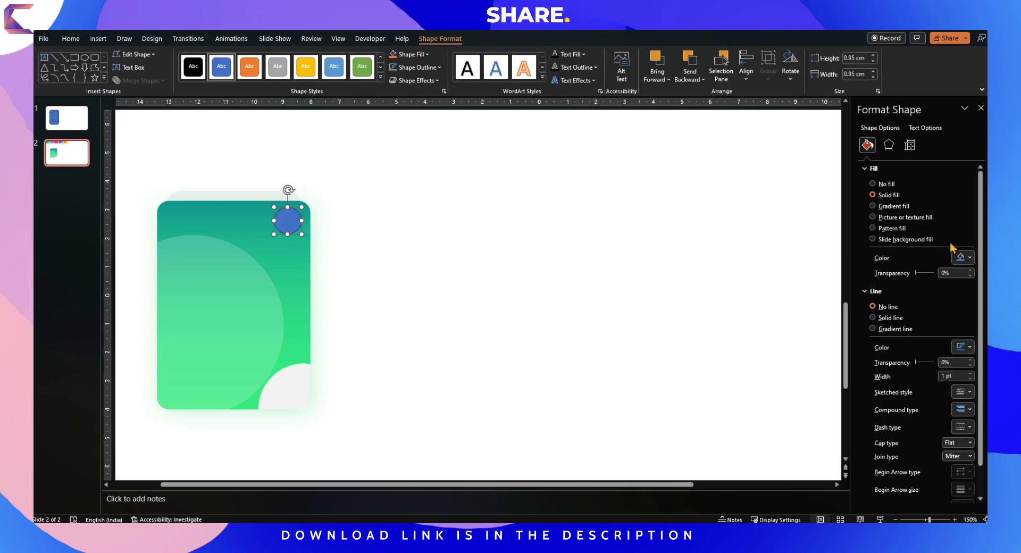
pyautogui.click(963, 258)
pyautogui.click(910, 283)
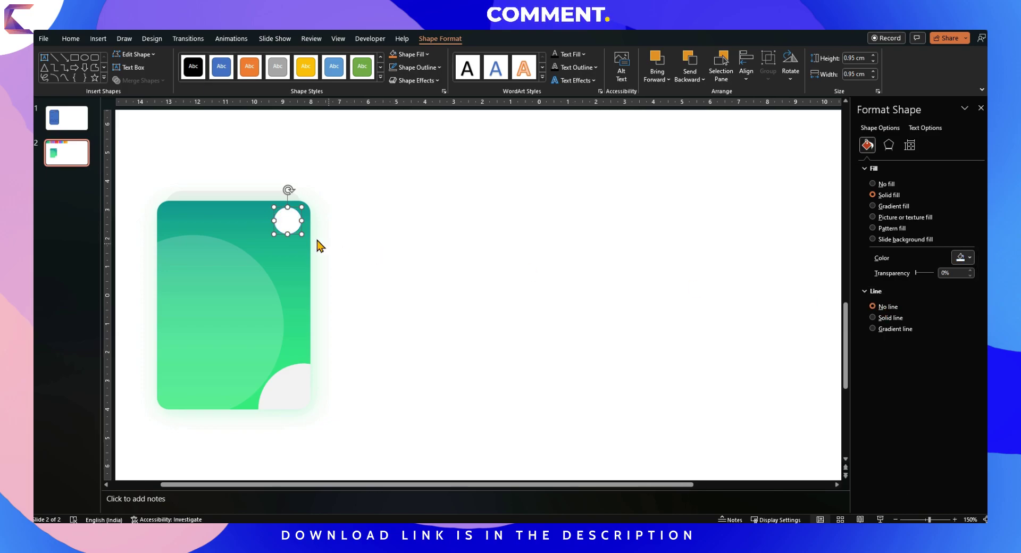
pyautogui.moveTo(296, 226); pyautogui.dragTo(268, 242)
pyautogui.scroll(5, 265, 225)
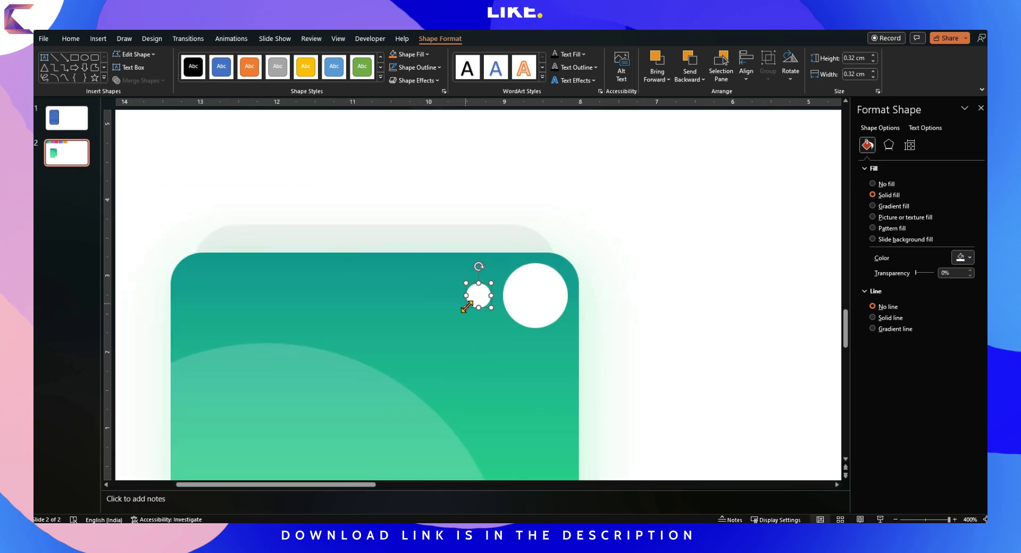
pyautogui.moveTo(484, 307); pyautogui.dragTo(493, 278)
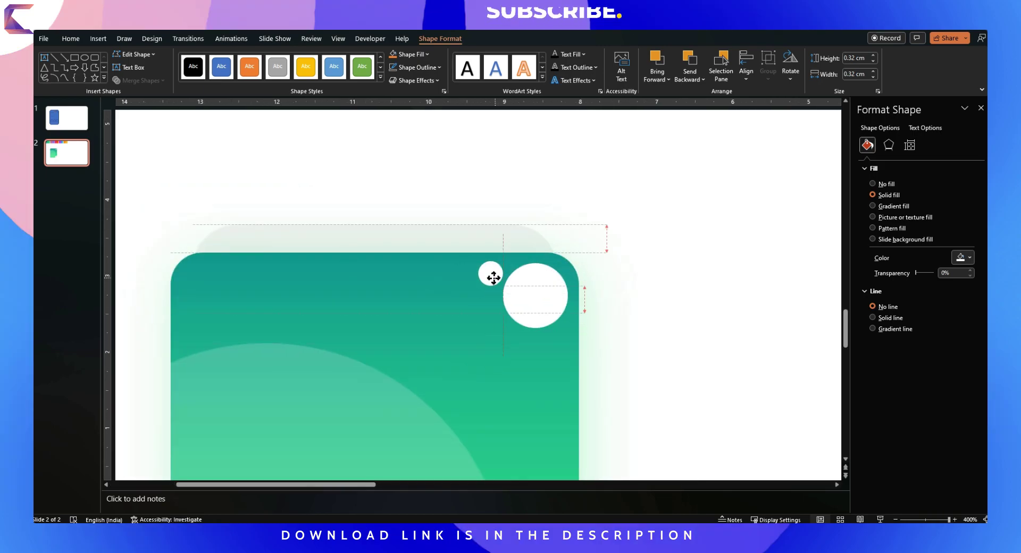
# - Draw a small 0.93 cm rounded square in the card's lower-left corner
pyautogui.scroll(-5, 492, 305)
pyautogui.click(493, 305)
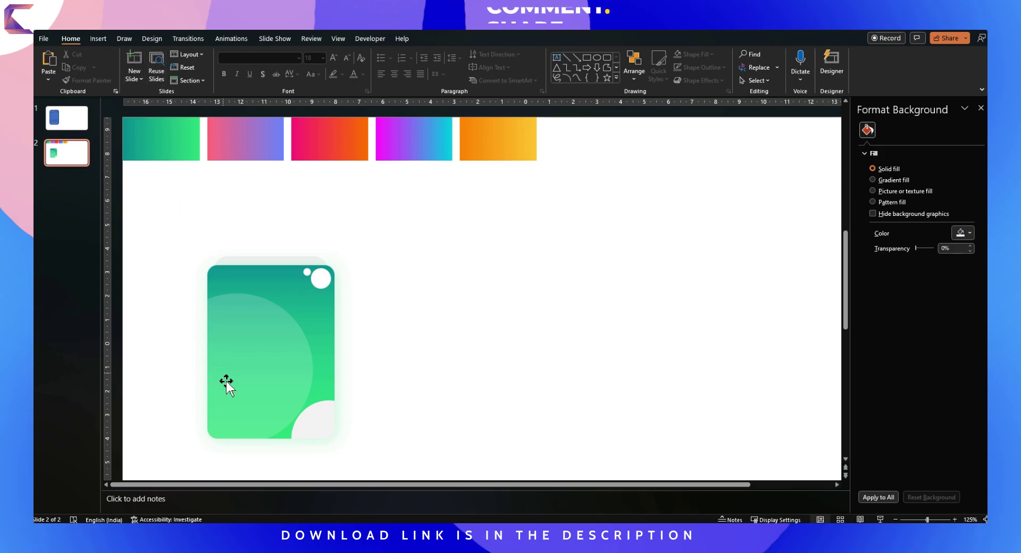
pyautogui.click(98, 38)
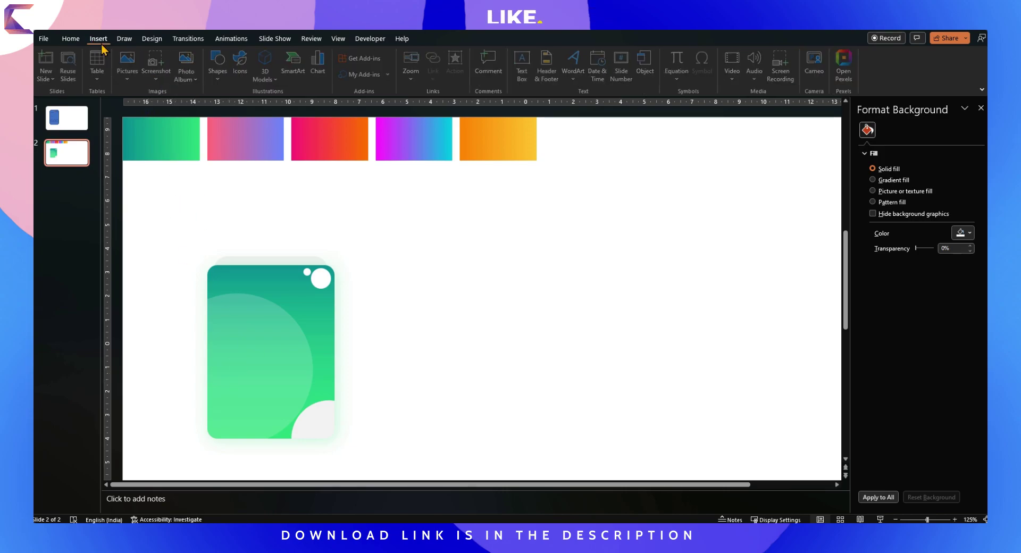
pyautogui.click(222, 80)
pyautogui.click(265, 116)
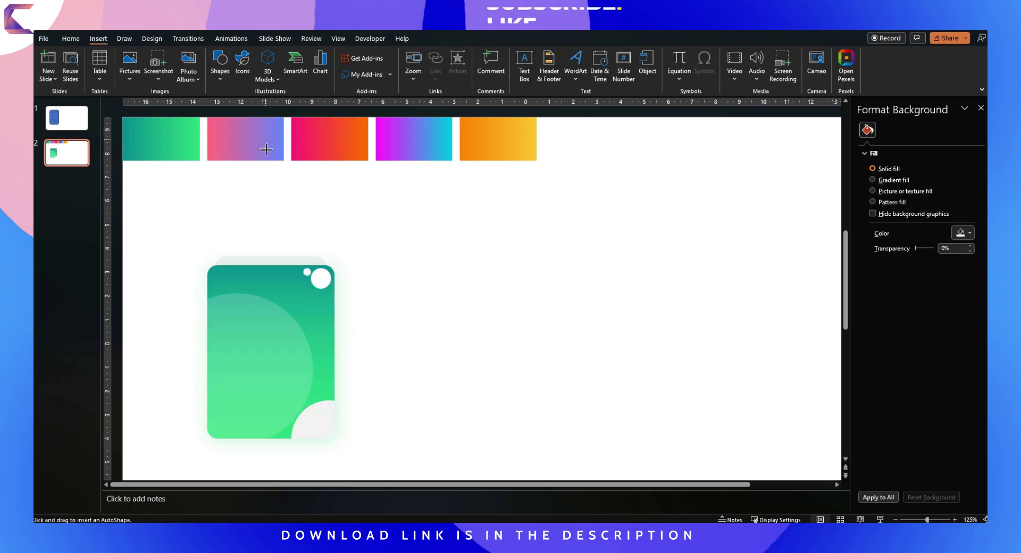
pyautogui.scroll(-1, 237, 332)
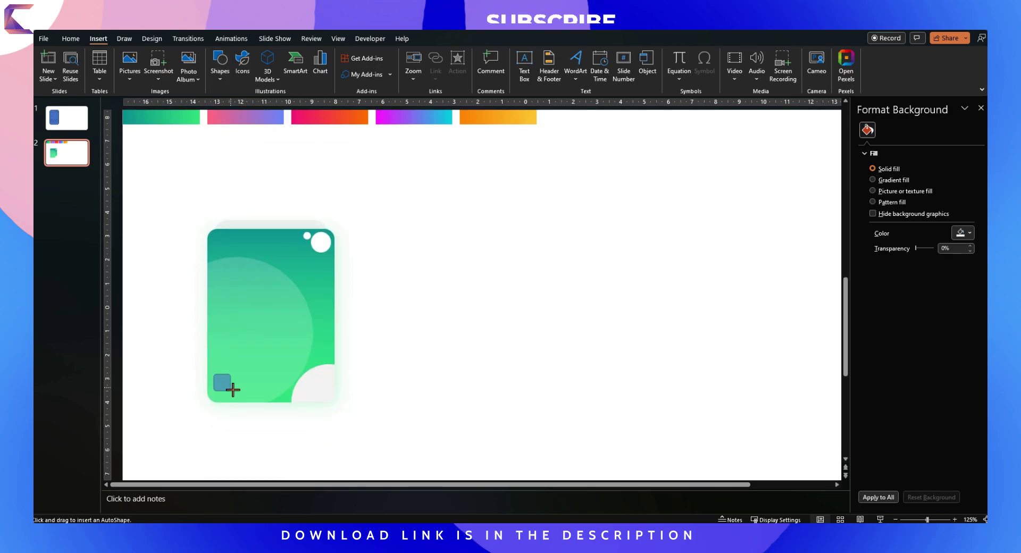
pyautogui.moveTo(238, 394); pyautogui.dragTo(237, 395)
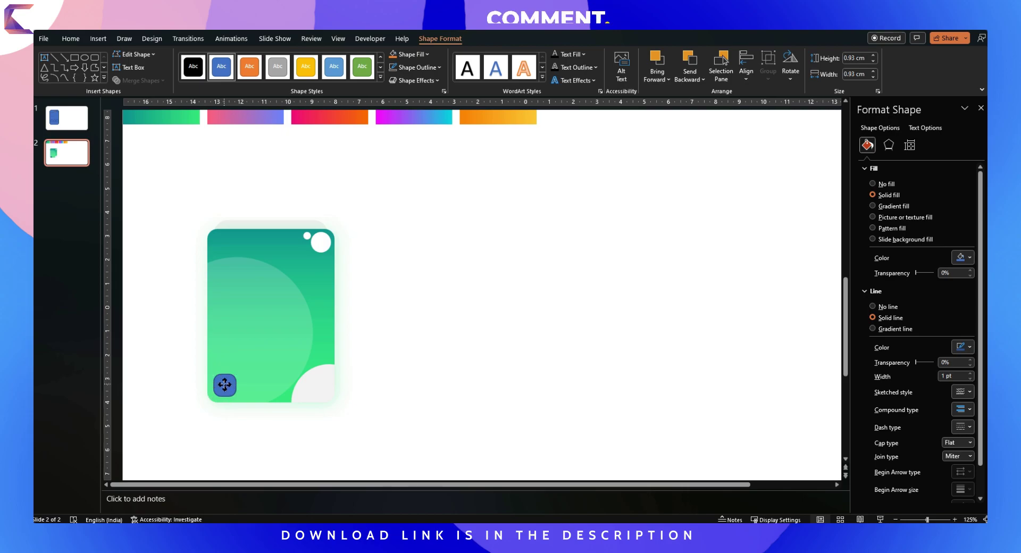
pyautogui.moveTo(224, 384); pyautogui.dragTo(224, 384)
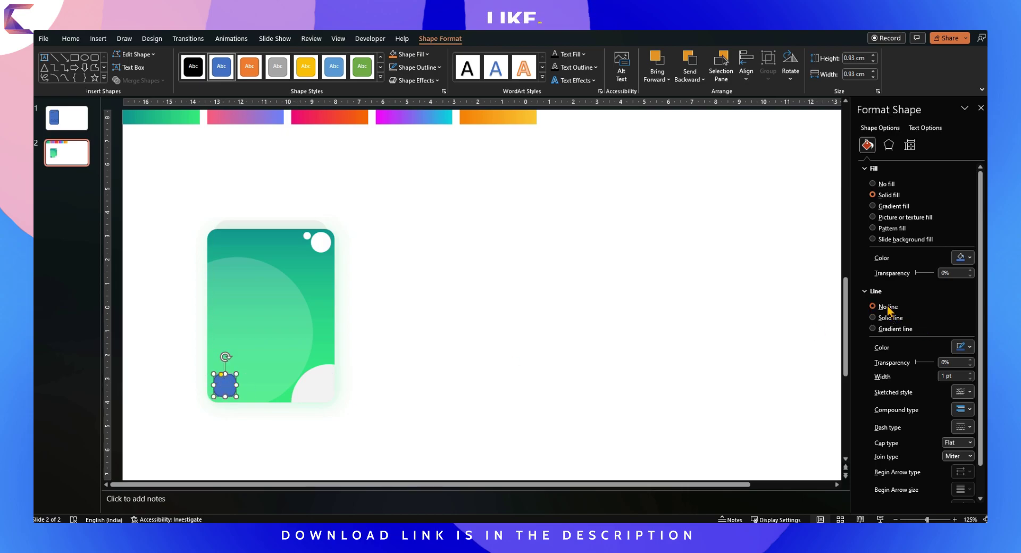
# - Fill the rounded square with white
pyautogui.click(962, 258)
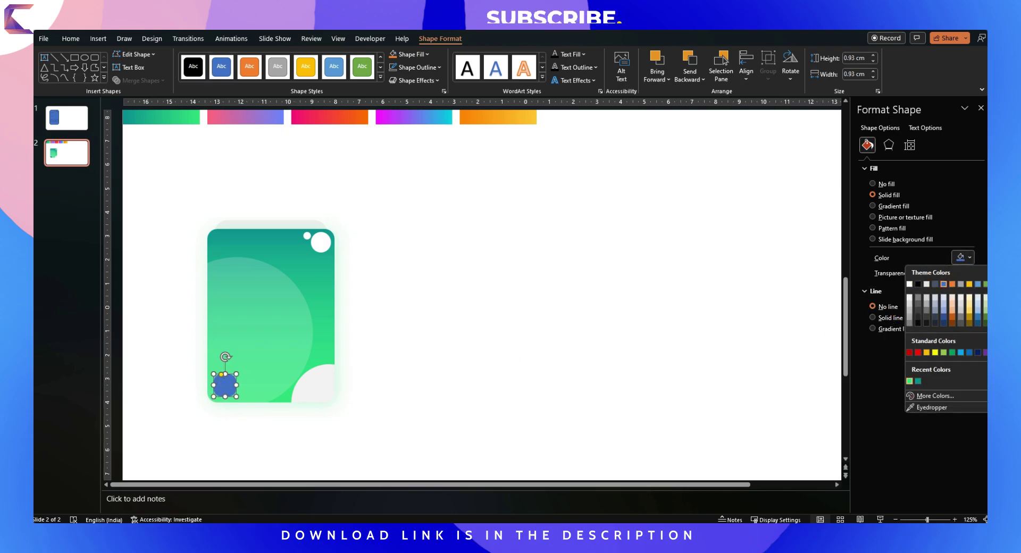
pyautogui.click(909, 381)
pyautogui.click(951, 260)
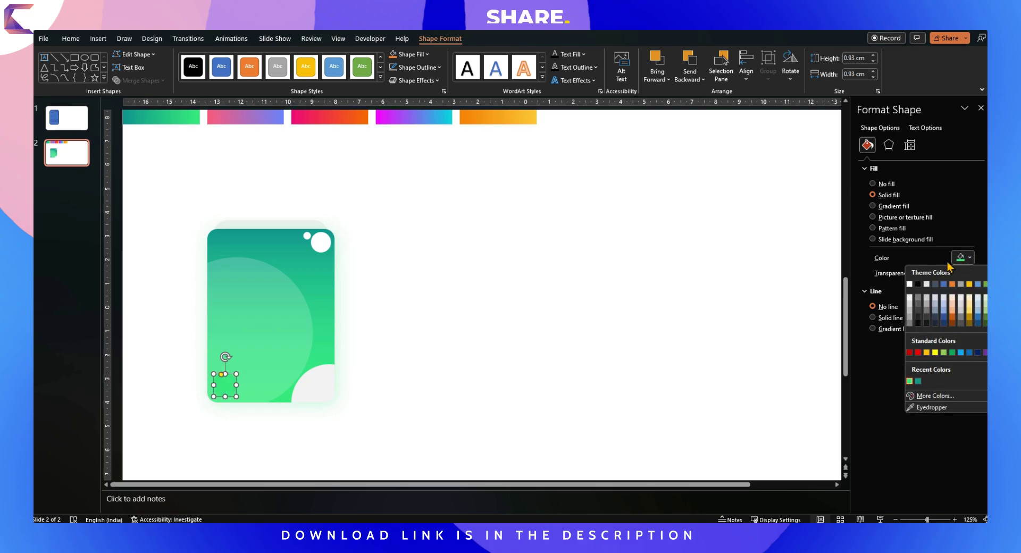
pyautogui.click(909, 284)
pyautogui.click(604, 381)
pyautogui.click(98, 38)
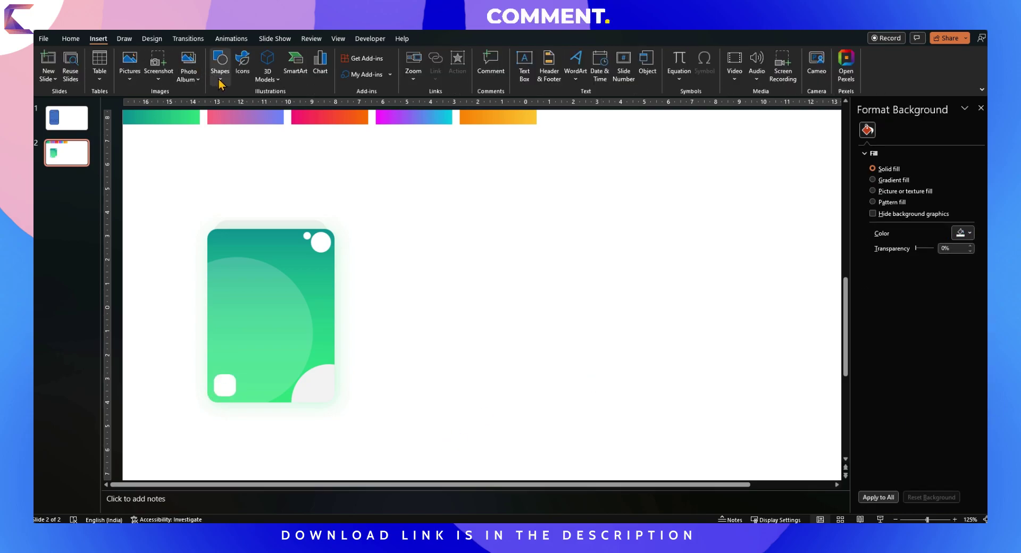
# - Insert the branching-arrow stock icon and fit it into the card's bottom-left white square
pyautogui.click(242, 74)
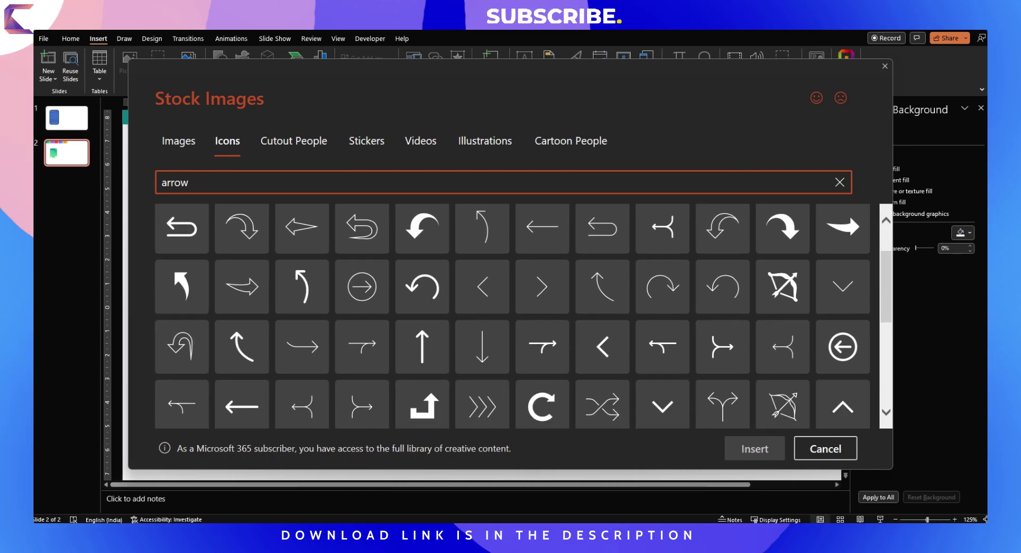
pyautogui.click(722, 347)
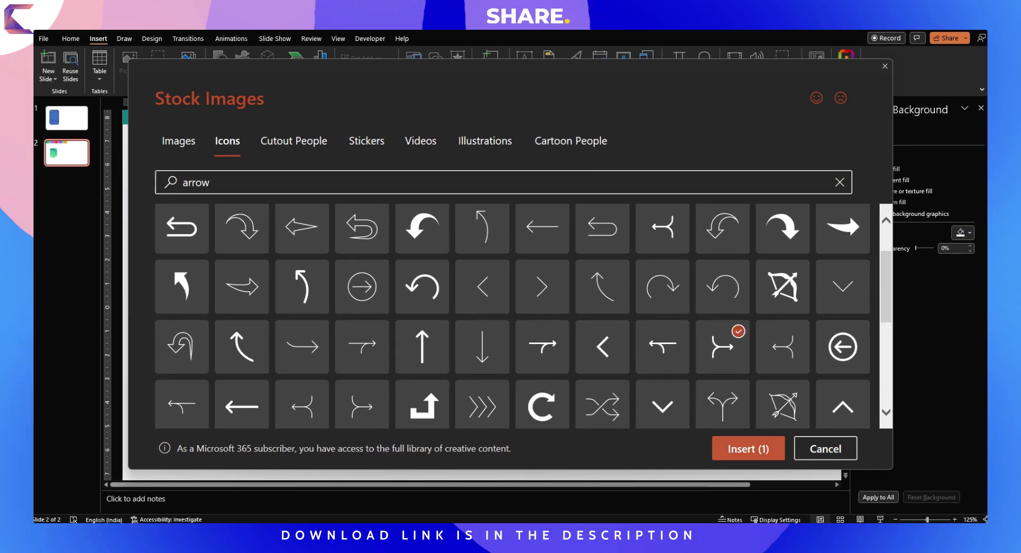
pyautogui.click(750, 451)
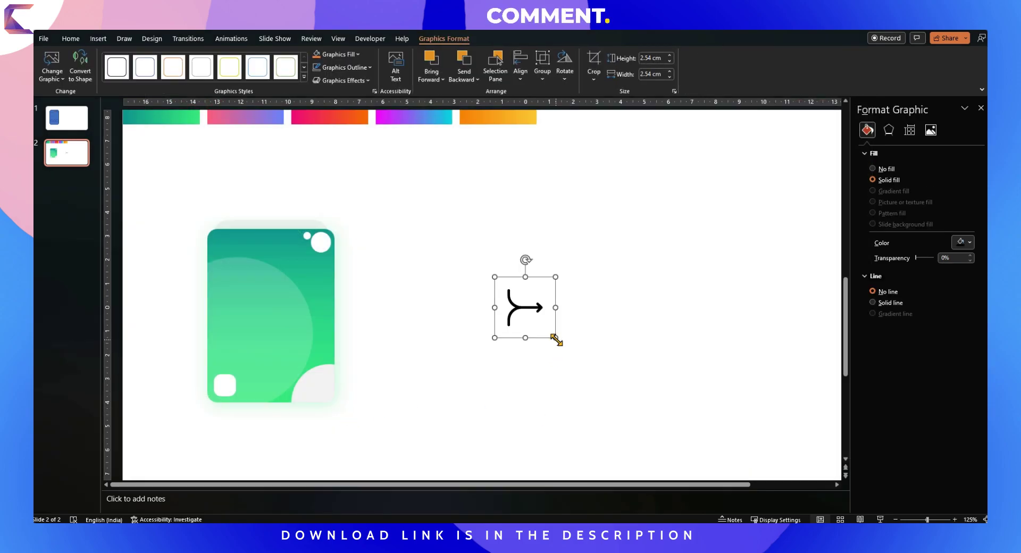
pyautogui.moveTo(556, 338); pyautogui.dragTo(225, 385)
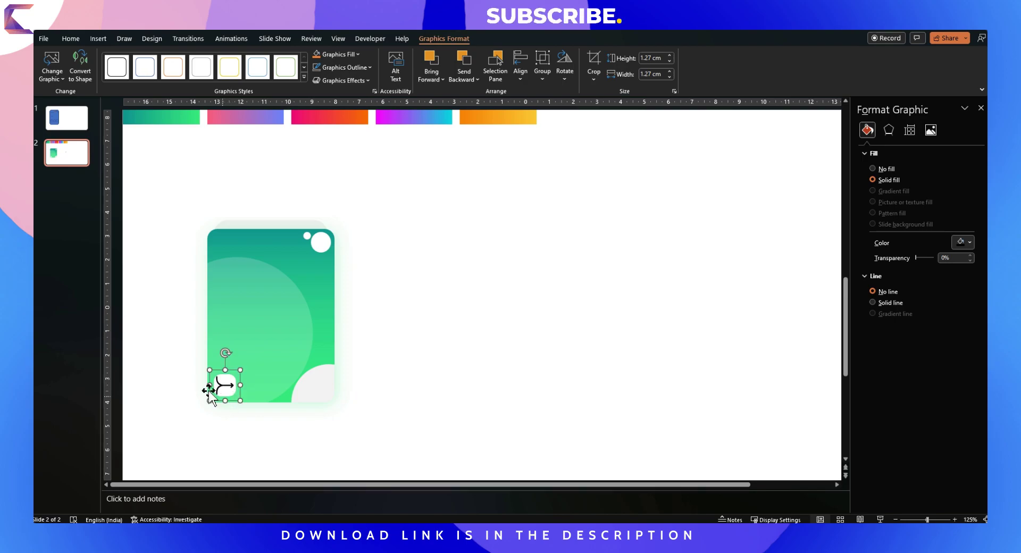
pyautogui.scroll(10, 208, 391)
pyautogui.moveTo(414, 331); pyautogui.dragTo(376, 300)
pyautogui.click(759, 253)
pyautogui.scroll(-10, 286, 313)
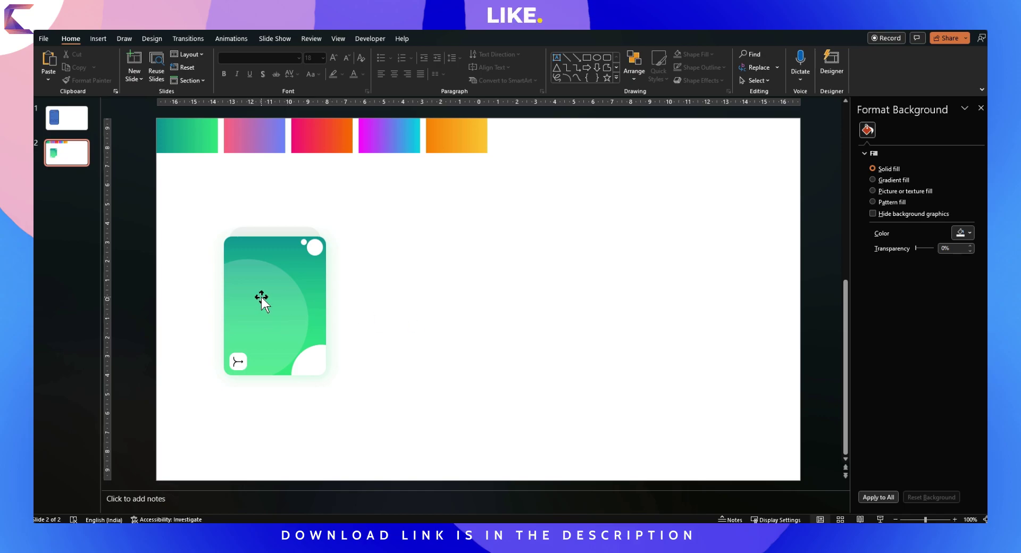
pyautogui.click(282, 299)
pyautogui.press('Escape')
# - Add a text box reading BEYOND at the card's top-left
pyautogui.click(98, 39)
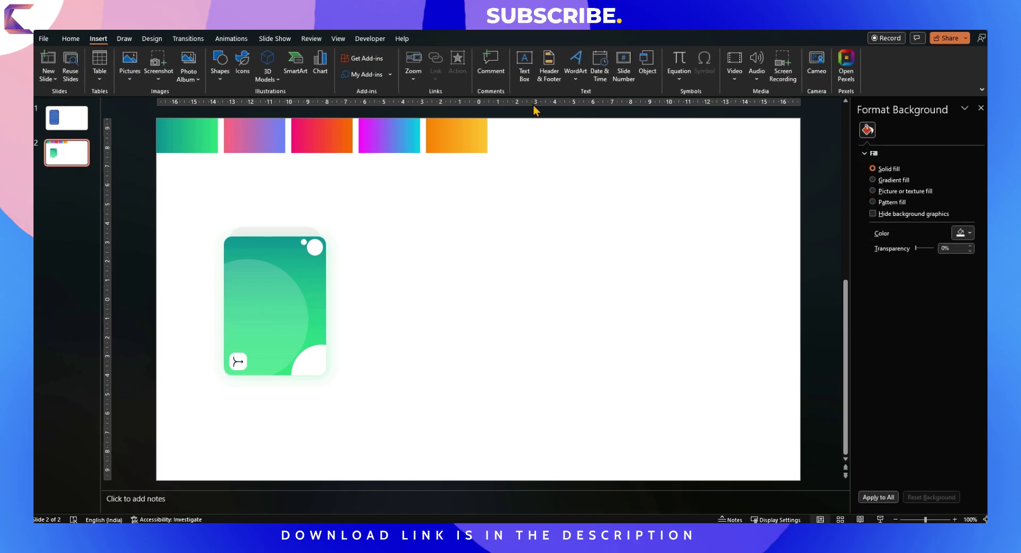
pyautogui.click(524, 67)
pyautogui.moveTo(234, 245); pyautogui.dragTo(273, 270)
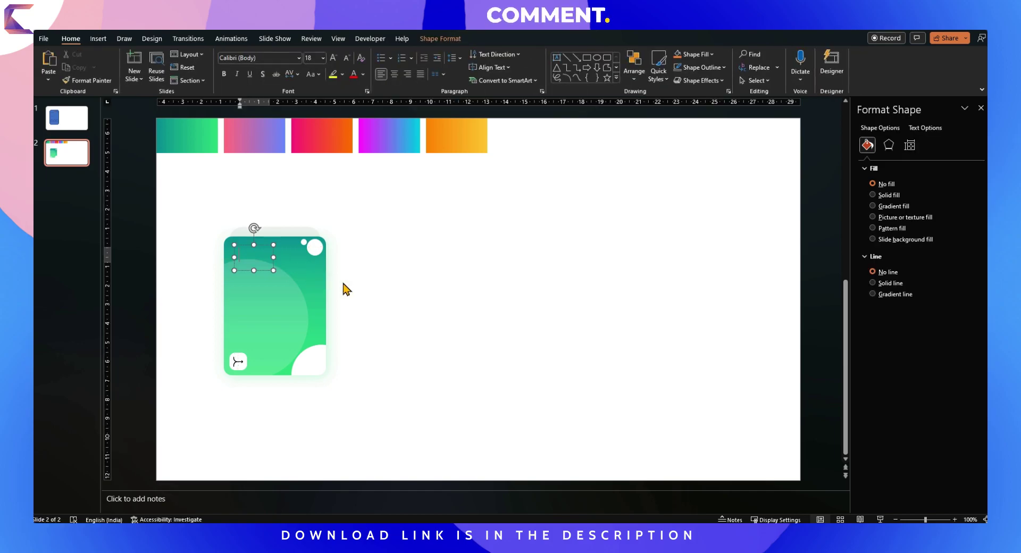
pyautogui.write('B')
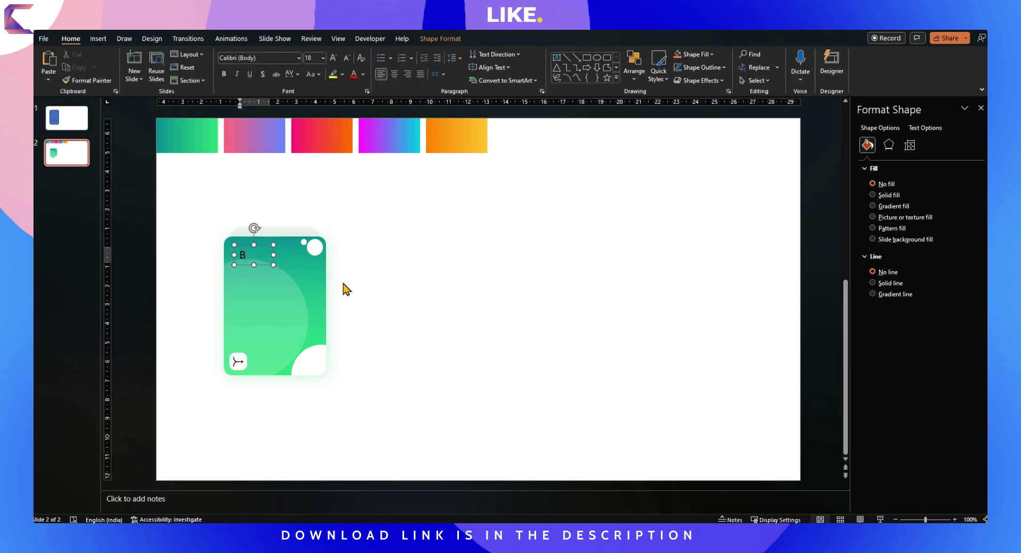
pyautogui.write('EYOND')
pyautogui.hotkey('ctrl', 'a')
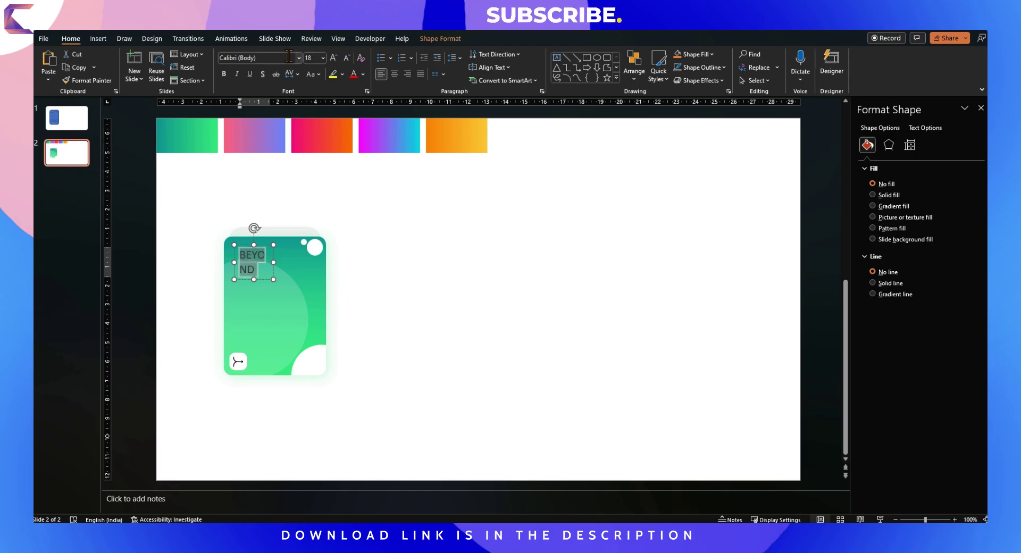
pyautogui.click(279, 58)
pyautogui.write('Impact')
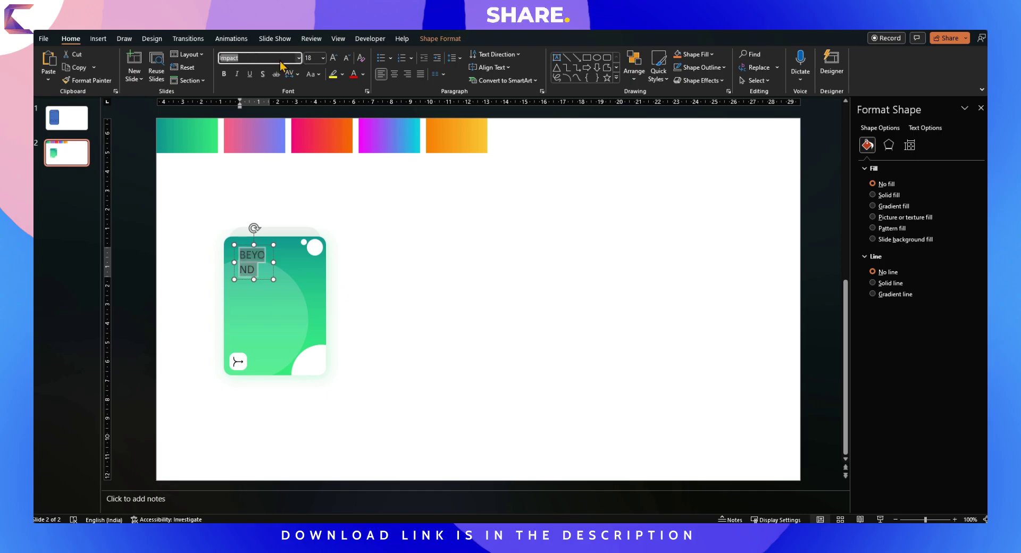
pyautogui.press('Return')
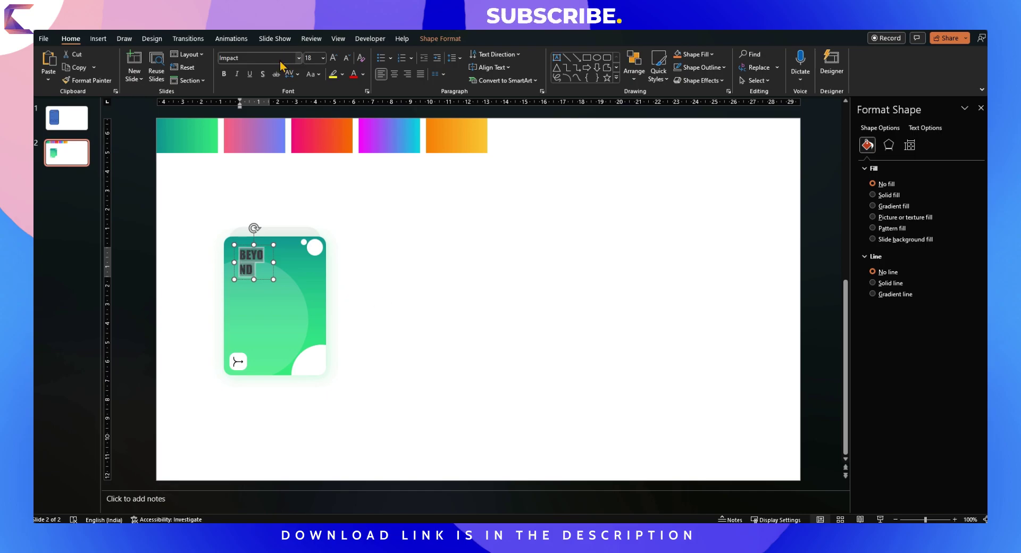
# - Format BEYOND as white Montserrat Black 14 pt on a single line
pyautogui.click(363, 75)
pyautogui.click(353, 105)
pyautogui.click(346, 58)
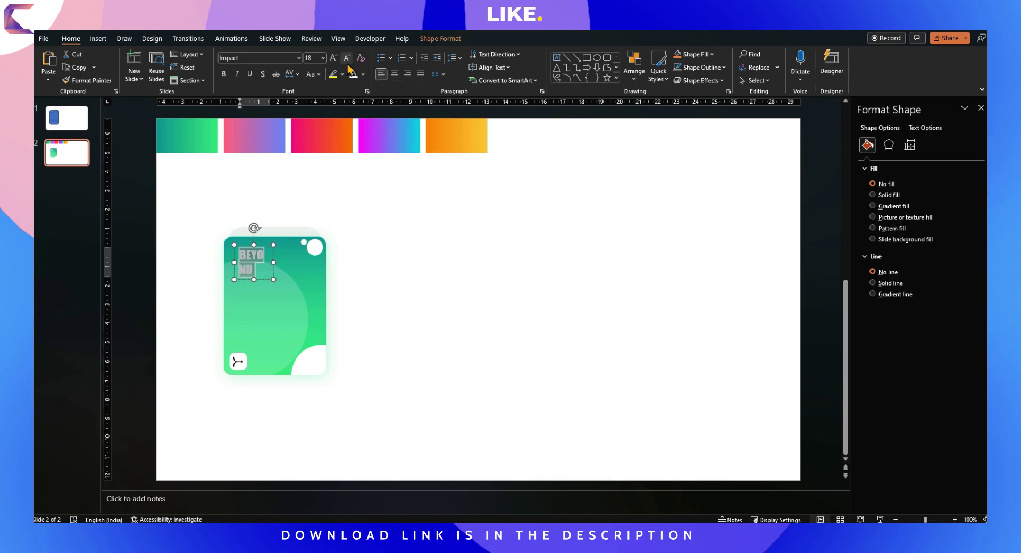
pyautogui.click(346, 57)
pyautogui.click(254, 58)
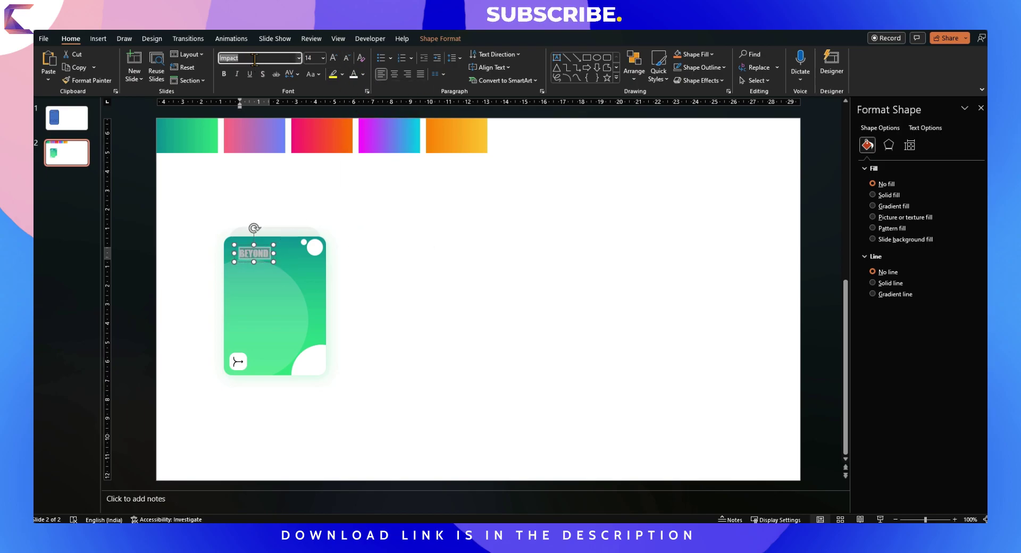
pyautogui.write('M')
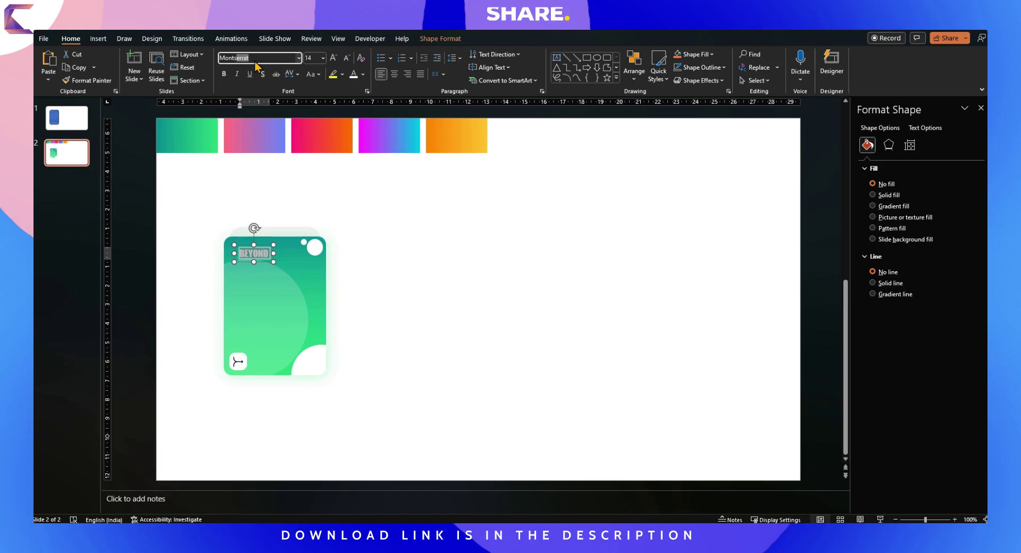
pyautogui.write('ontserrat Black')
pyautogui.press('Return')
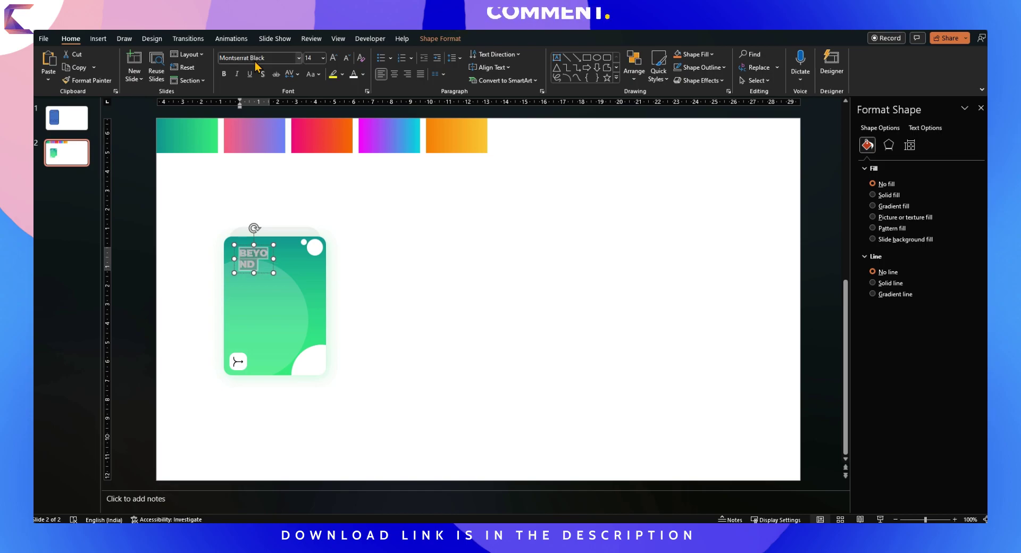
pyautogui.moveTo(274, 259)
pyautogui.mouseDown()
pyautogui.moveTo(290, 259)
pyautogui.moveTo(273, 242)
pyautogui.mouseUp()
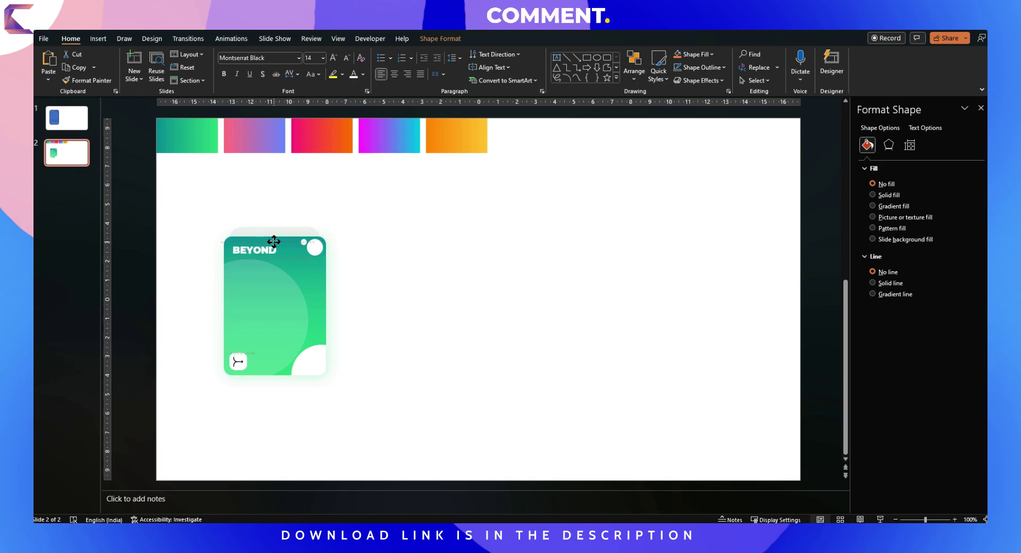
pyautogui.click(467, 290)
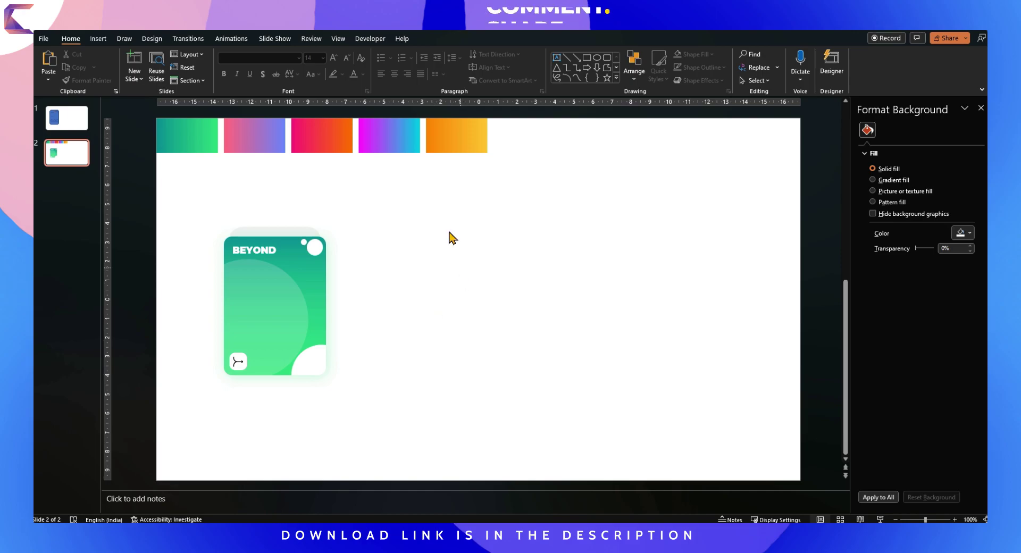
# - Duplicate the BEYOND box just below it and change the copy to a larger '65%'
pyautogui.click(104, 40)
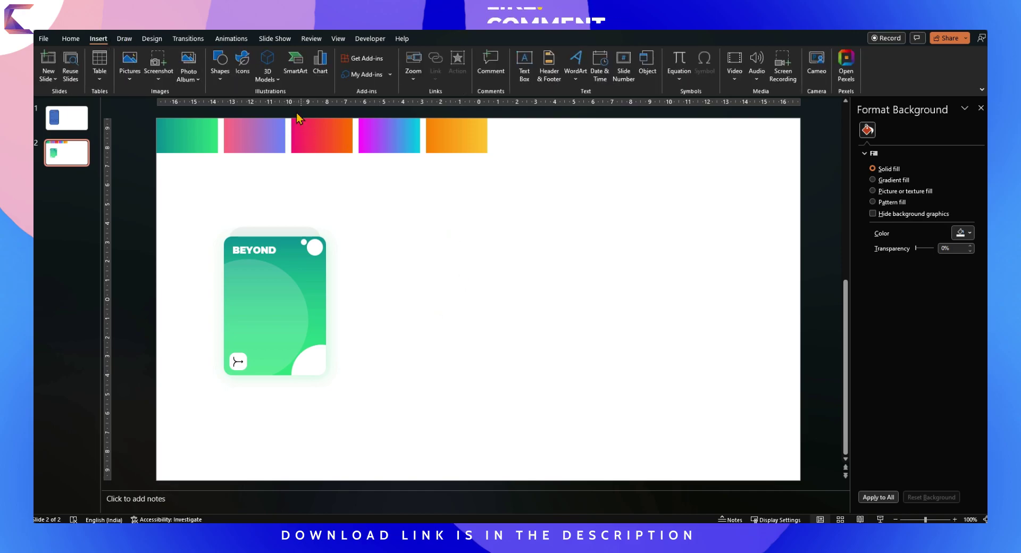
pyautogui.click(220, 85)
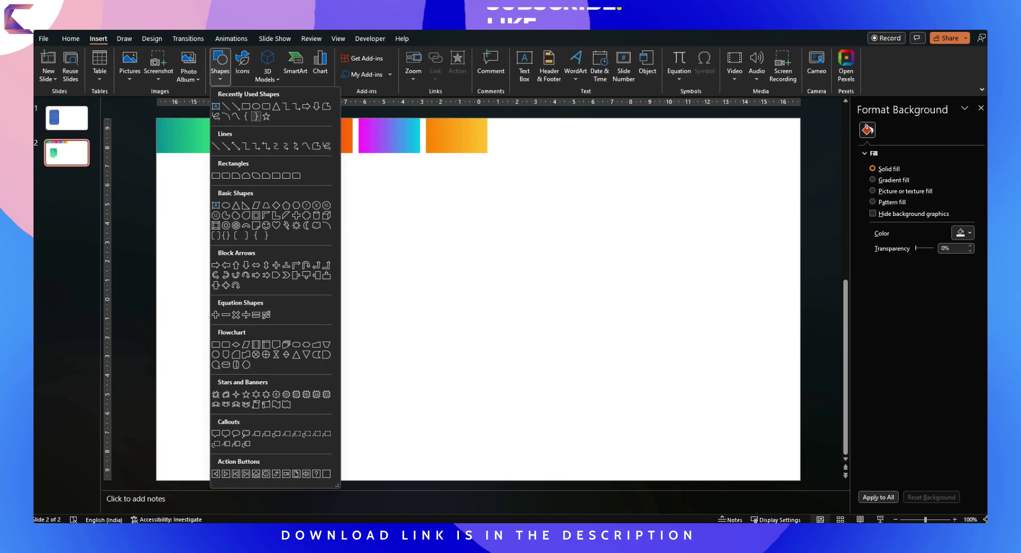
pyautogui.click(551, 250)
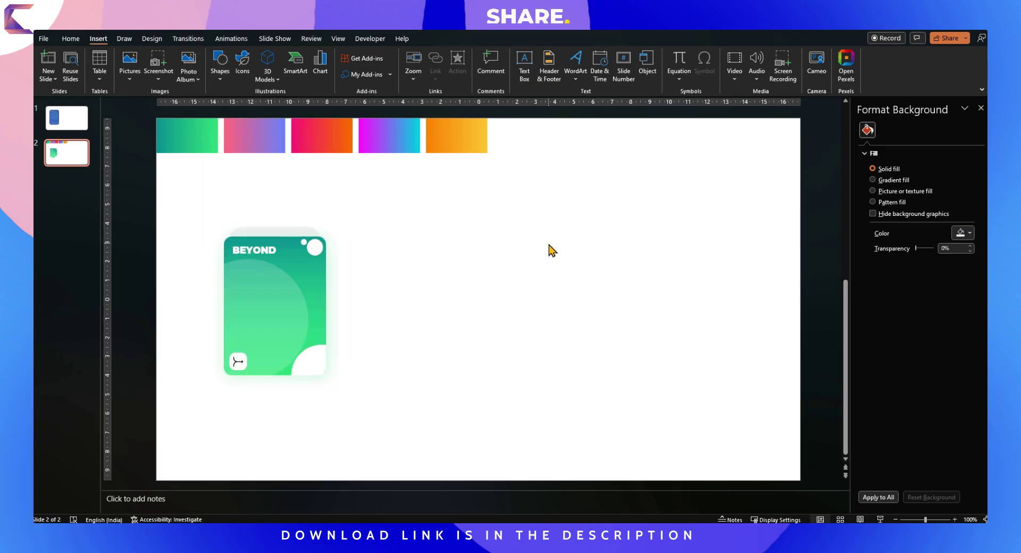
pyautogui.click(277, 258)
pyautogui.moveTo(269, 263); pyautogui.dragTo(265, 287)
pyautogui.doubleClick(265, 283)
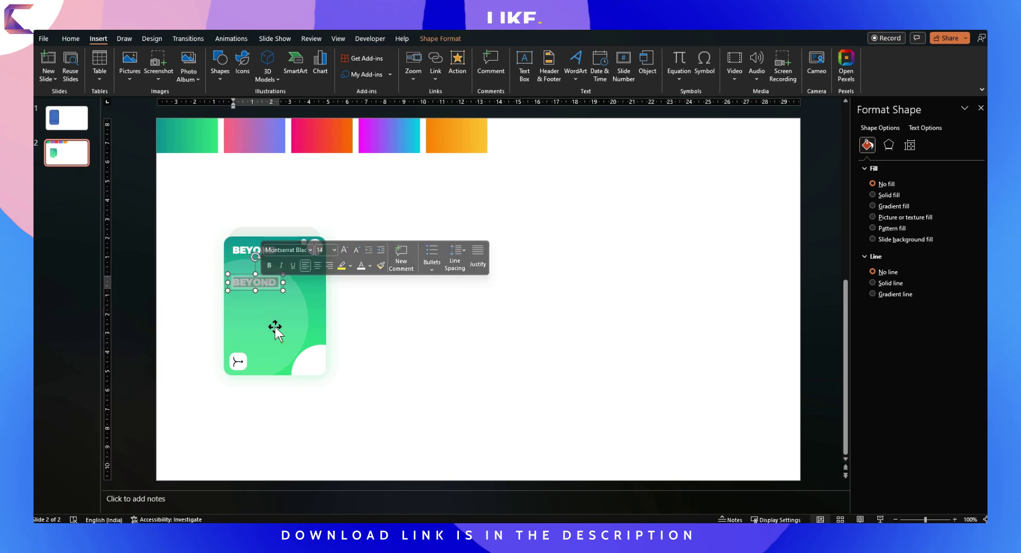
pyautogui.write('65%')
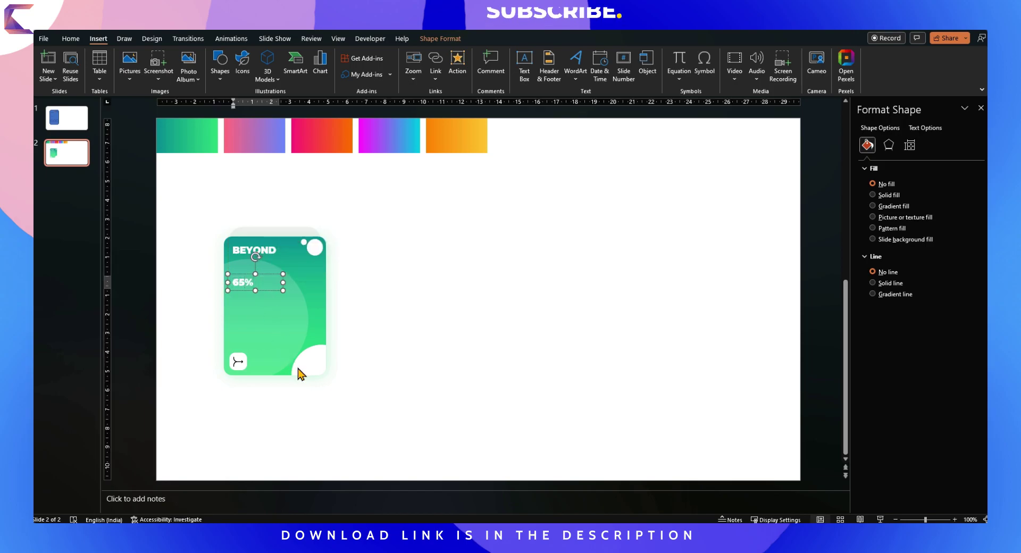
pyautogui.hotkey('ctrl', 'a')
pyautogui.click(71, 39)
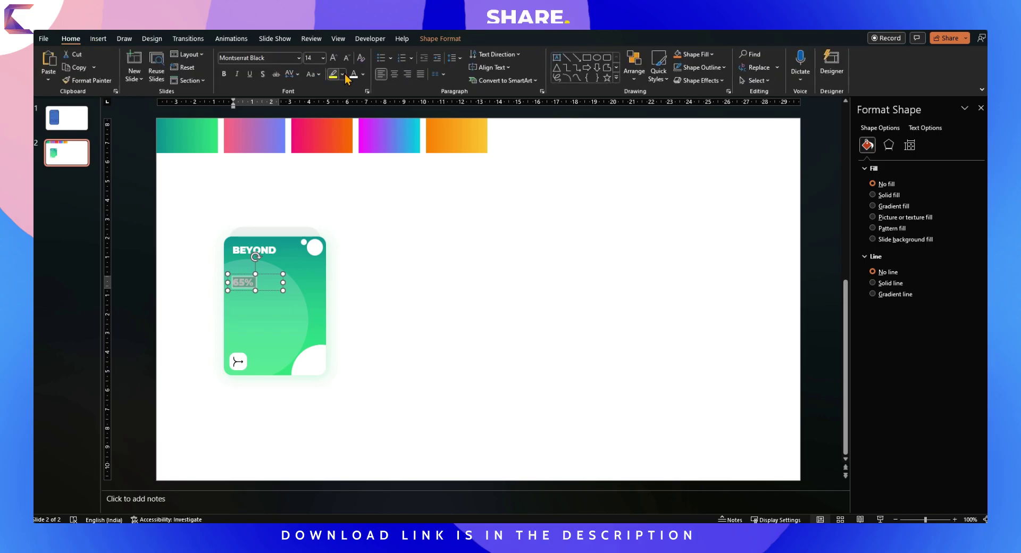
pyautogui.click(334, 60)
pyautogui.click(334, 59)
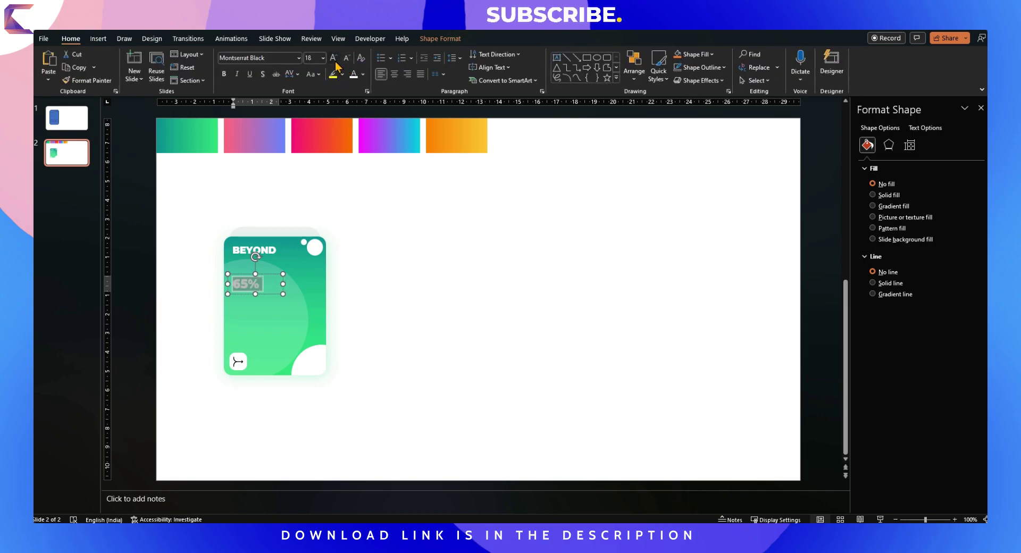
# - Tint the card's overlay darker green at 94% transparency and nudge the 65% slightly up
pyautogui.click(285, 325)
pyautogui.click(967, 262)
pyautogui.click(911, 373)
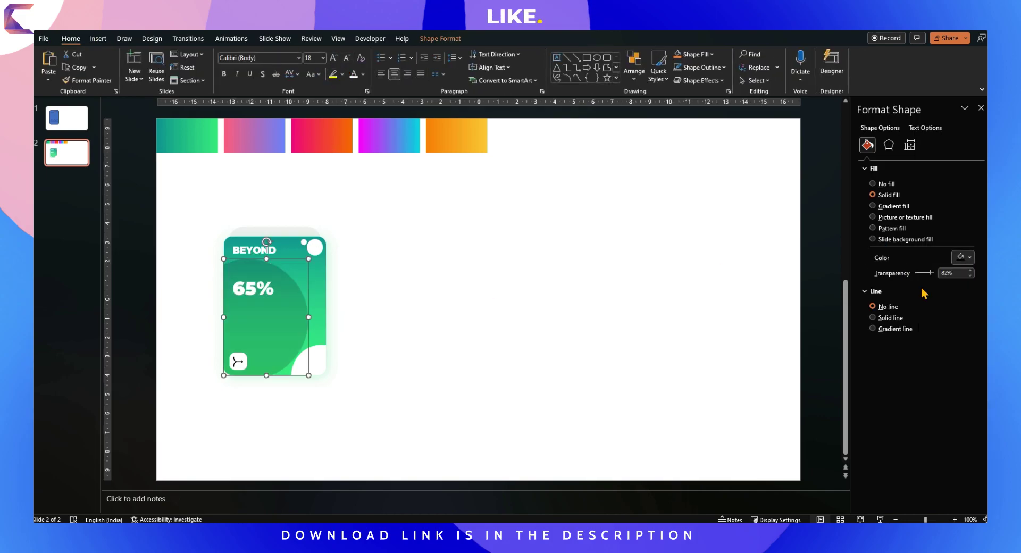
pyautogui.moveTo(931, 277); pyautogui.dragTo(935, 276)
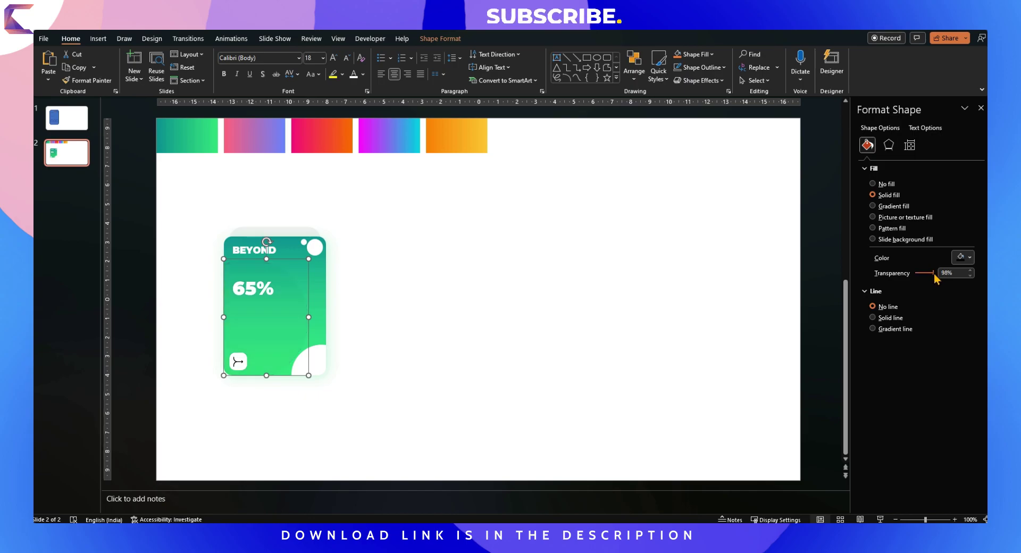
pyautogui.click(453, 291)
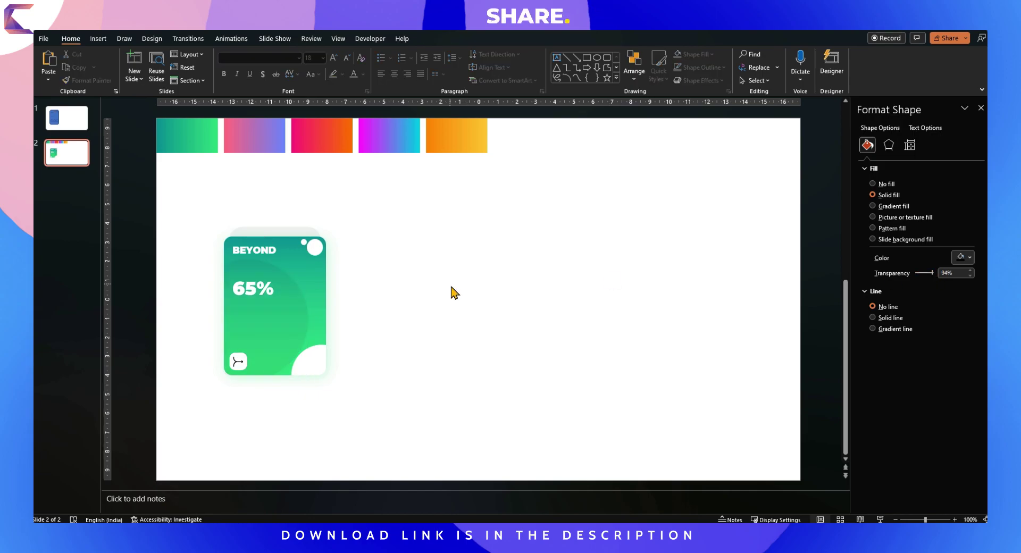
pyautogui.click(257, 295)
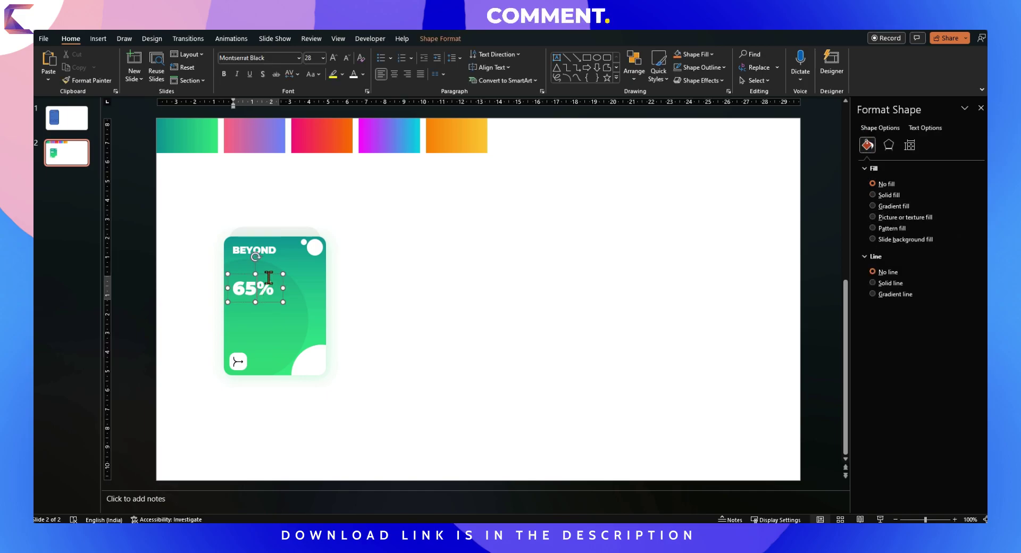
pyautogui.moveTo(266, 276); pyautogui.dragTo(268, 270)
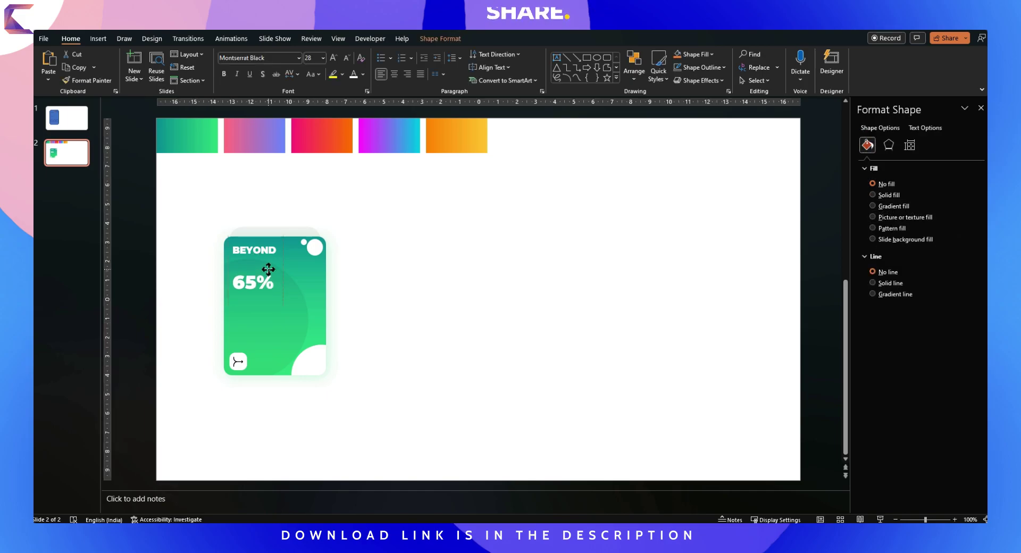
pyautogui.click(440, 324)
# - Add a text box below 65% filled with a =lorem(1) placeholder paragraph
pyautogui.click(94, 39)
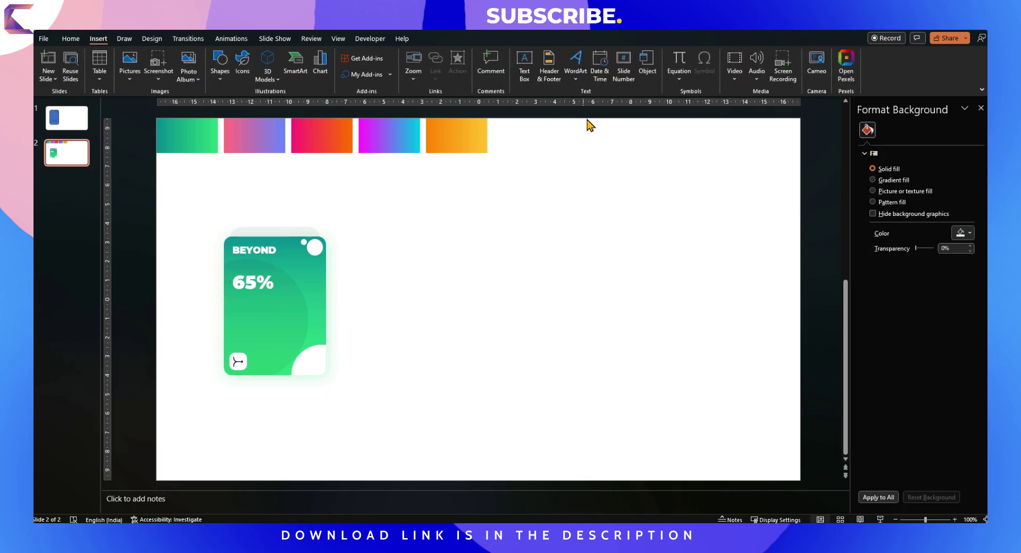
pyautogui.click(524, 65)
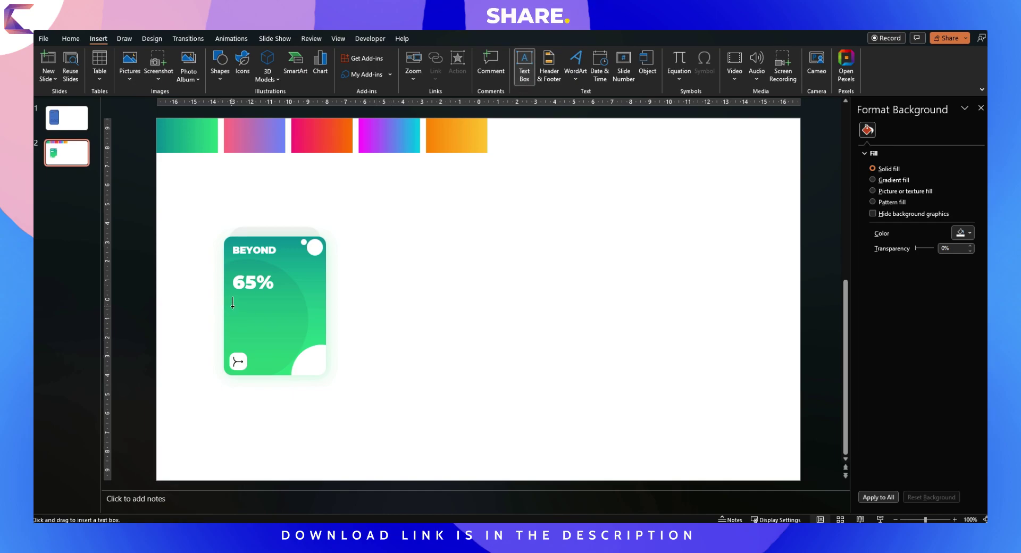
pyautogui.moveTo(281, 317); pyautogui.dragTo(316, 325)
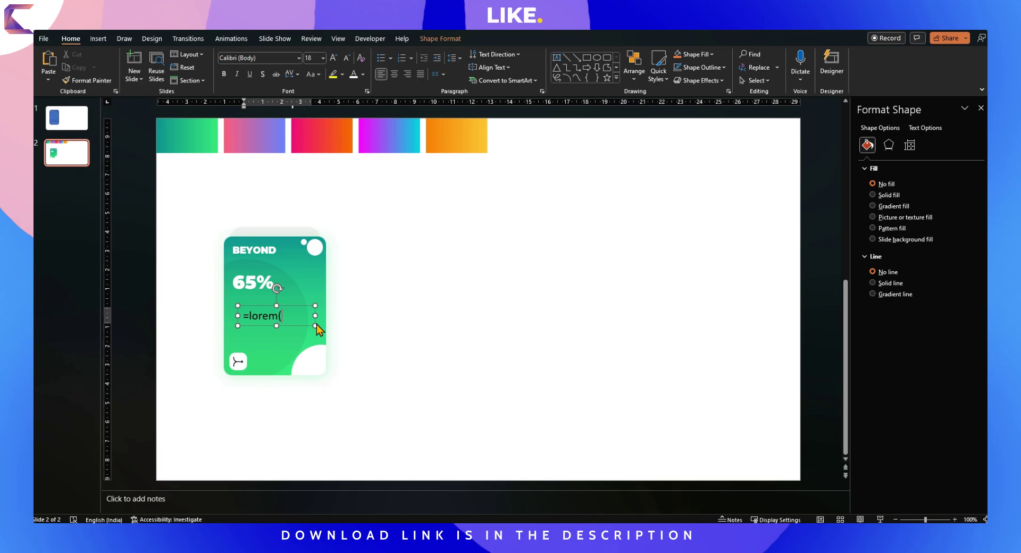
pyautogui.write('=lorem(1)')
pyautogui.press('Return')
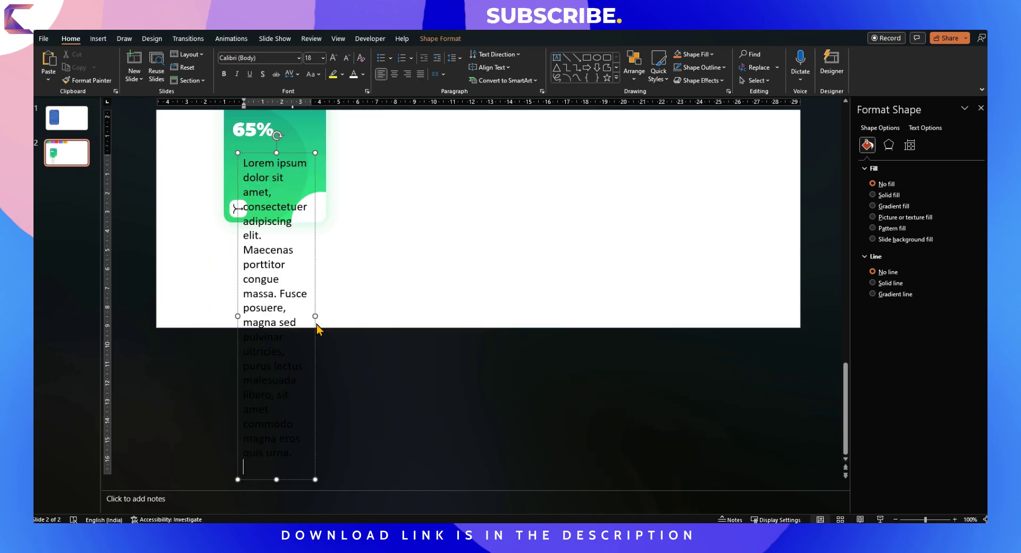
# - Set the whole paragraph to Montserrat at size 6
pyautogui.hotkey('ctrl', 'a')
pyautogui.click(256, 58)
pyautogui.write('M')
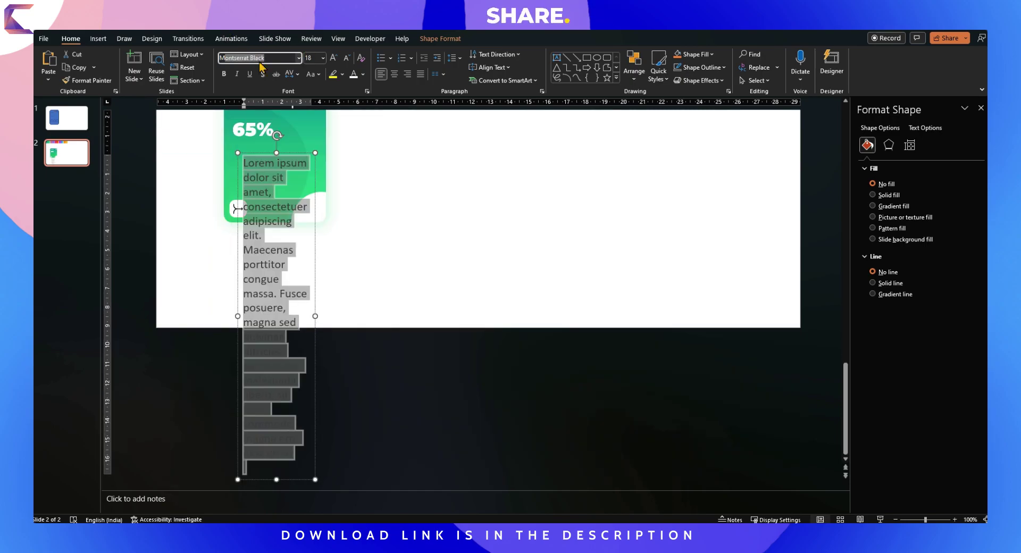
pyautogui.write('ont')
pyautogui.press('BackSpace')
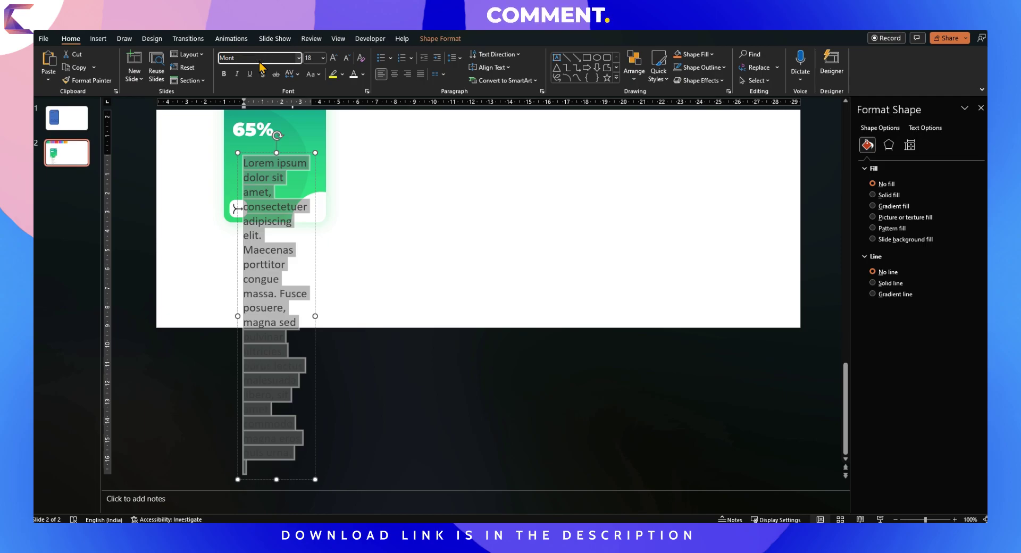
pyautogui.write('serrat')
pyautogui.press('BackSpace')
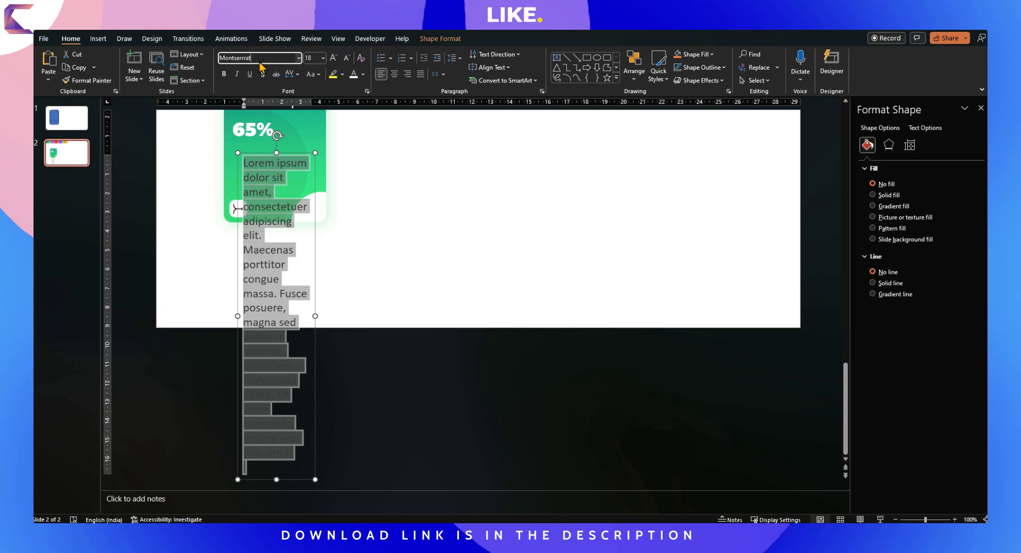
pyautogui.write('rat')
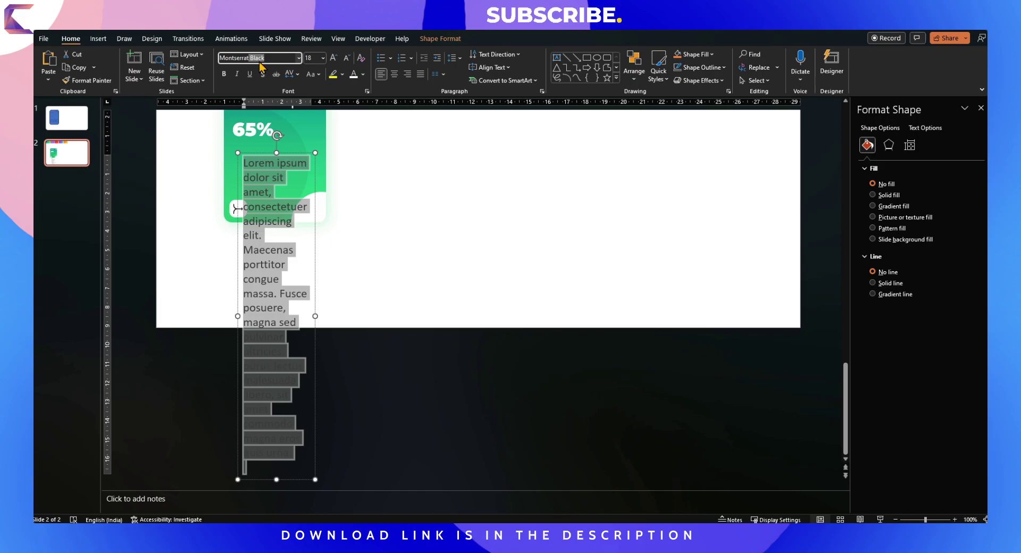
pyautogui.press('Return')
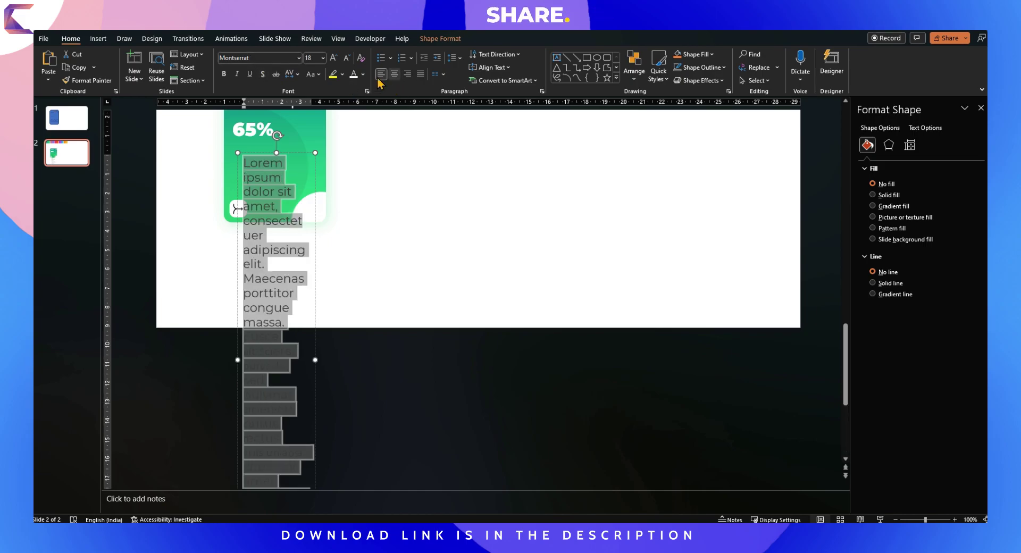
pyautogui.click(346, 58)
pyautogui.click(346, 58)
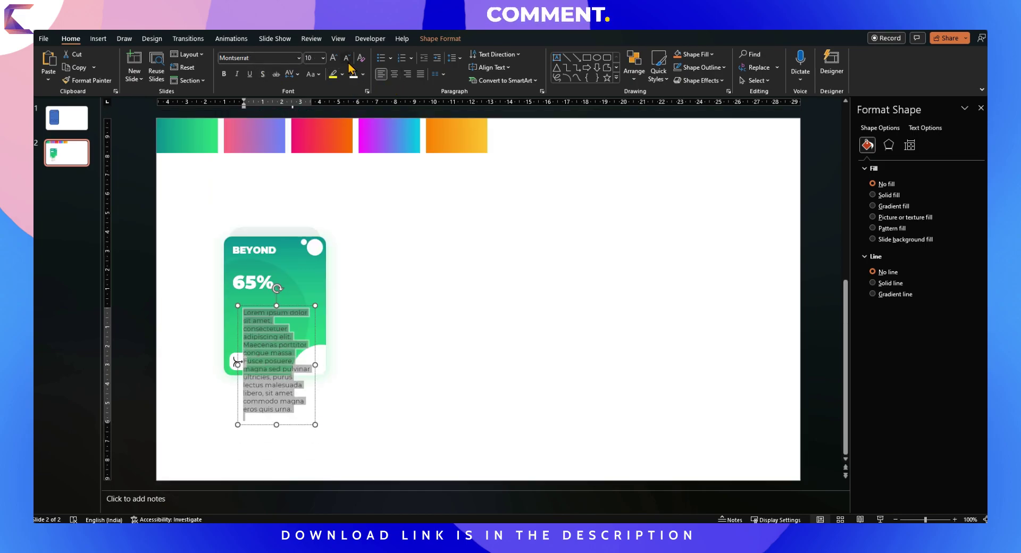
pyautogui.click(346, 58)
pyautogui.click(347, 59)
# - Delete the placeholder sentences after 'posuere,'
pyautogui.click(301, 335)
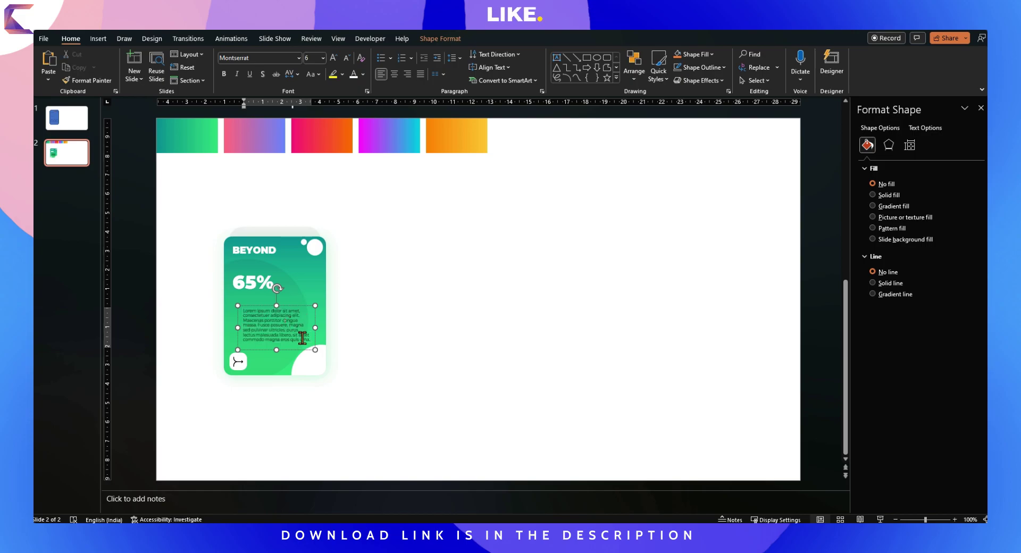
pyautogui.moveTo(291, 326); pyautogui.dragTo(353, 368)
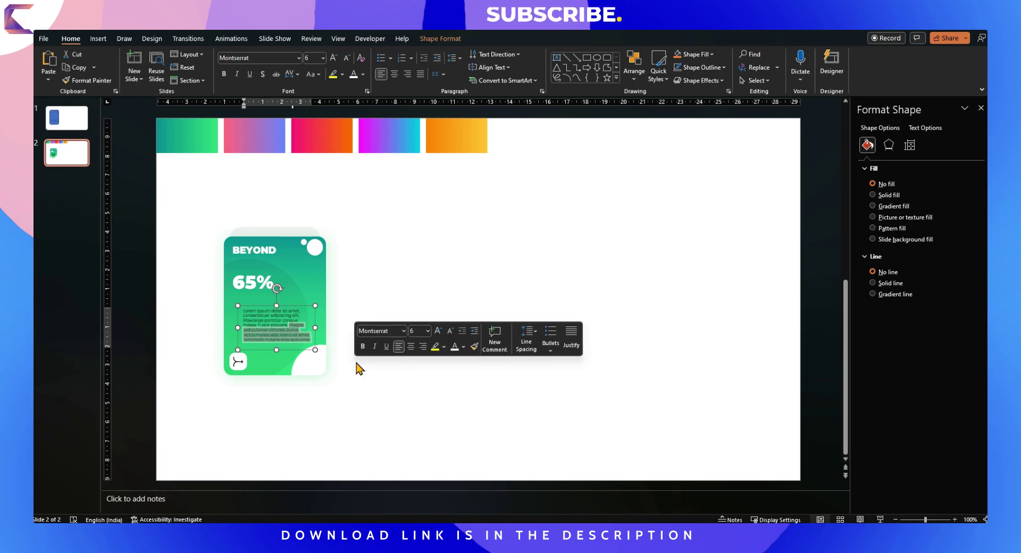
pyautogui.press('Delete')
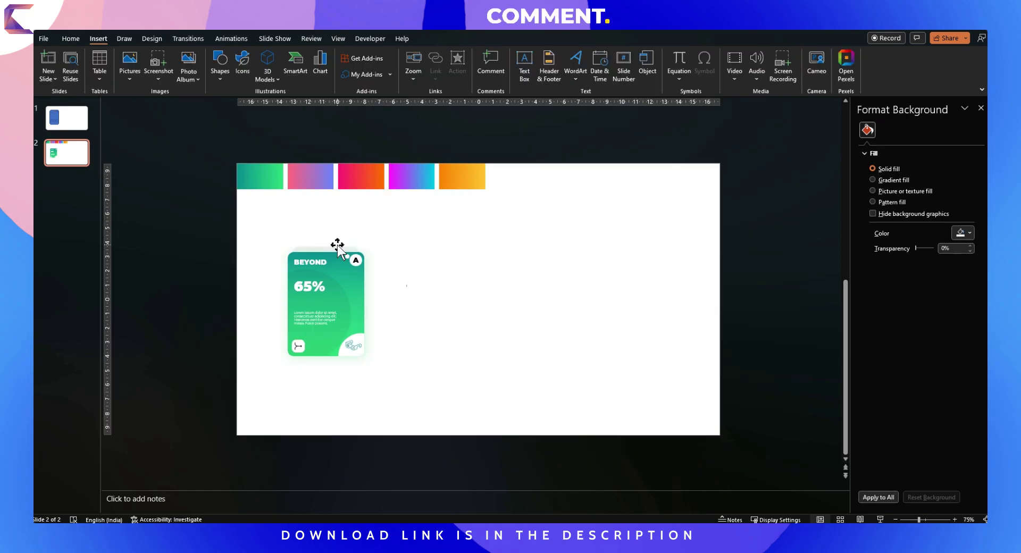
# - Move the white rectangle off the BEYOND header and send it to the back
pyautogui.click(345, 260)
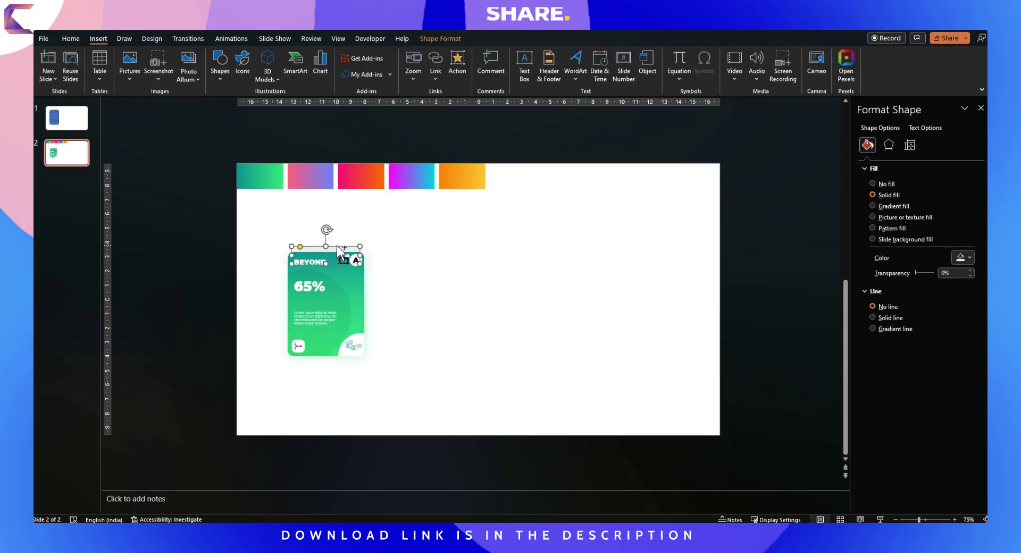
pyautogui.moveTo(352, 260); pyautogui.dragTo(334, 275)
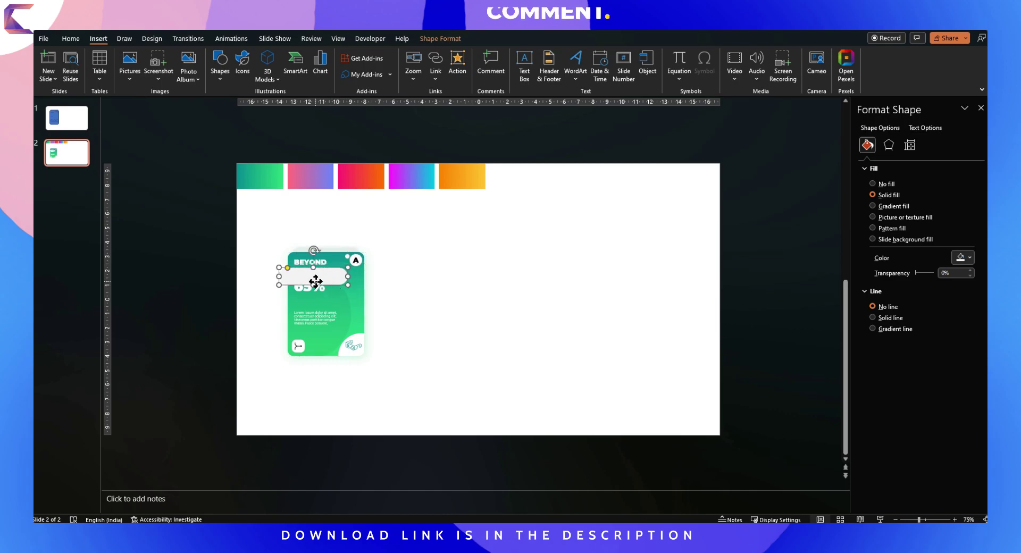
pyautogui.rightClick(319, 275)
pyautogui.click(353, 349)
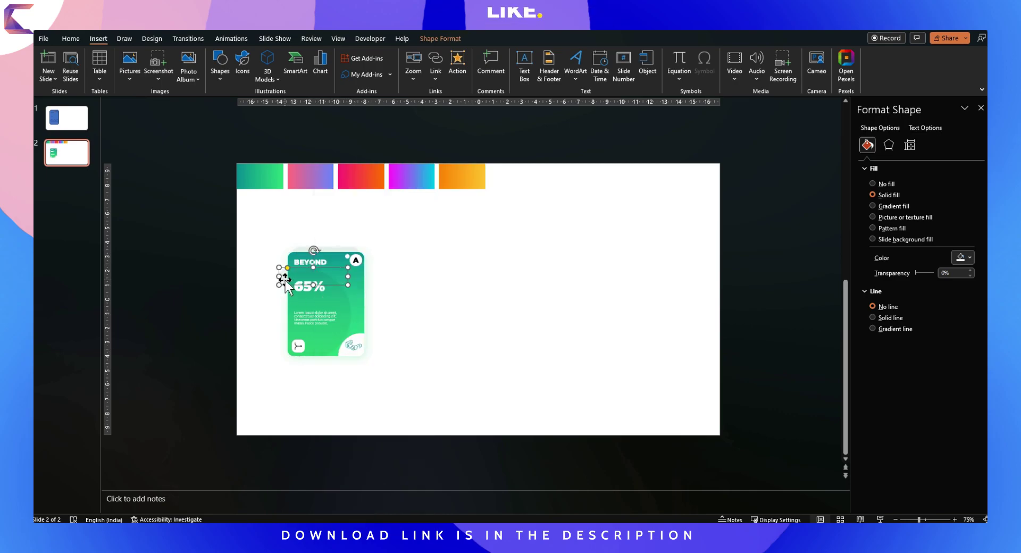
# - Reposition the grey circle beside the card and the white shape onto its top corner
pyautogui.scroll(5, 282, 278)
pyautogui.moveTo(199, 325)
pyautogui.mouseDown()
pyautogui.moveTo(195, 307)
pyautogui.moveTo(191, 325)
pyautogui.mouseUp()
pyautogui.click(271, 221)
pyautogui.moveTo(241, 226); pyautogui.dragTo(273, 225)
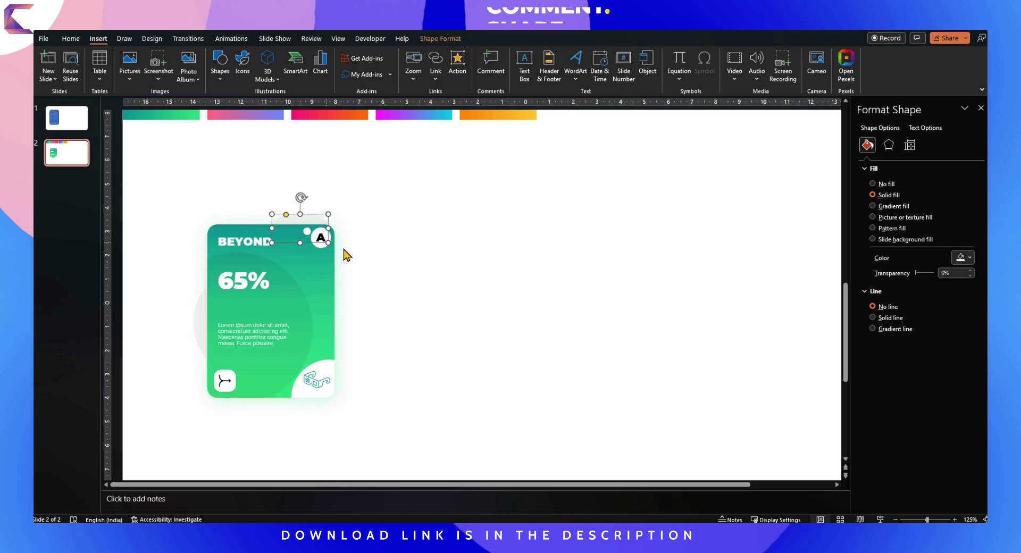
pyautogui.click(374, 265)
pyautogui.click(299, 219)
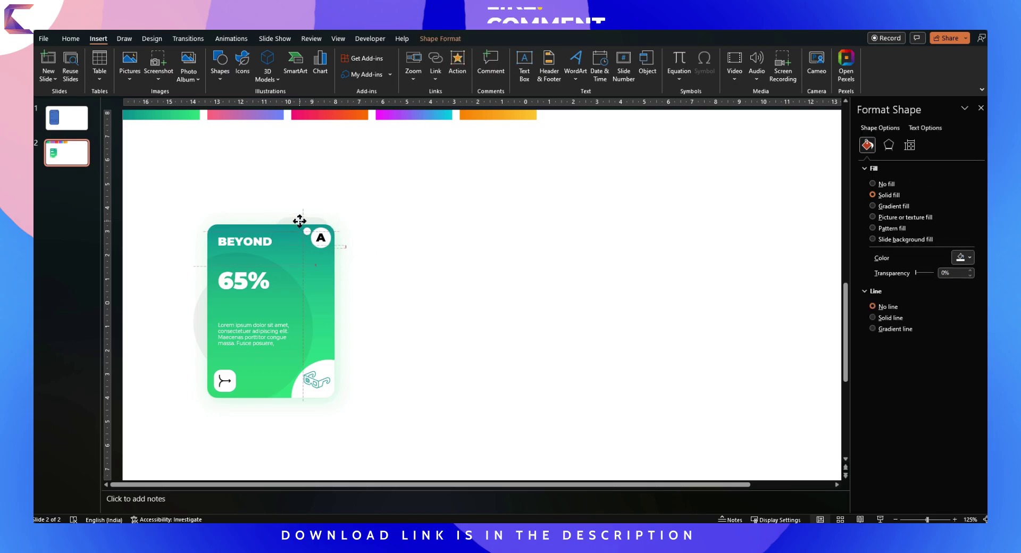
pyautogui.click(387, 280)
pyautogui.keyDown('ctrl'); pyautogui.scroll(-5, 197, 324); pyautogui.keyUp('ctrl')
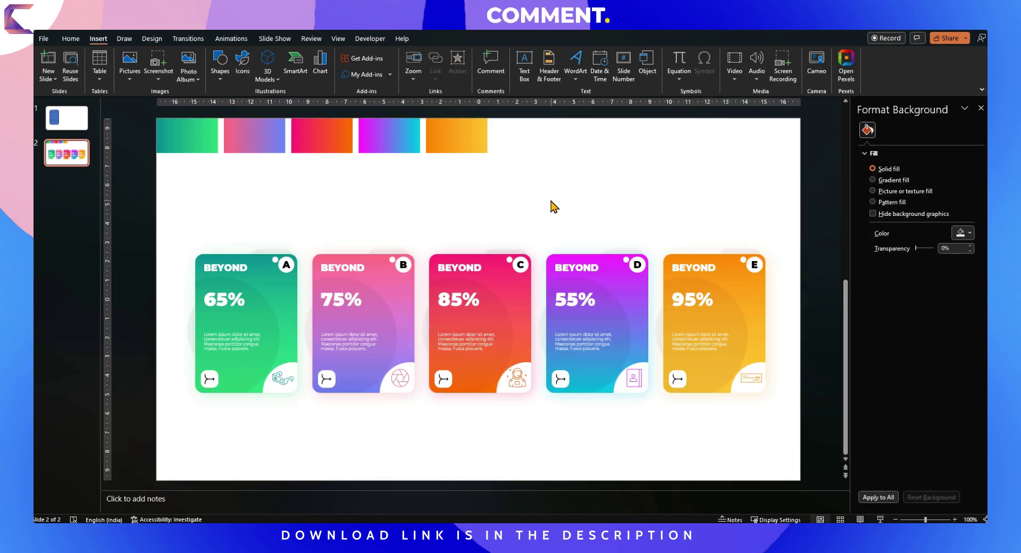
# - Shrink the five colour swatches into a tiny bar above the slide
pyautogui.moveTo(571, 210); pyautogui.dragTo(146, 113)
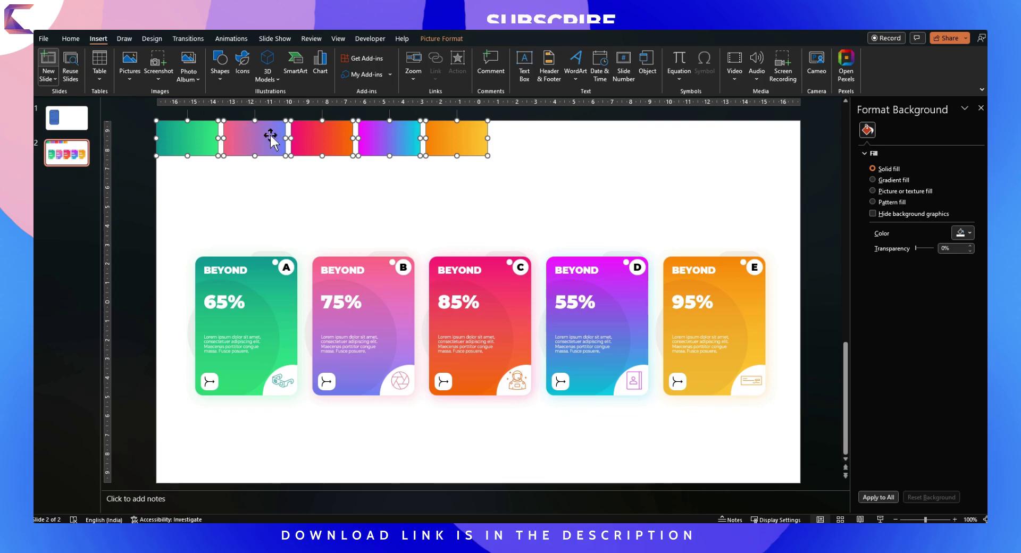
pyautogui.moveTo(491, 116); pyautogui.dragTo(325, 113)
pyautogui.click(414, 177)
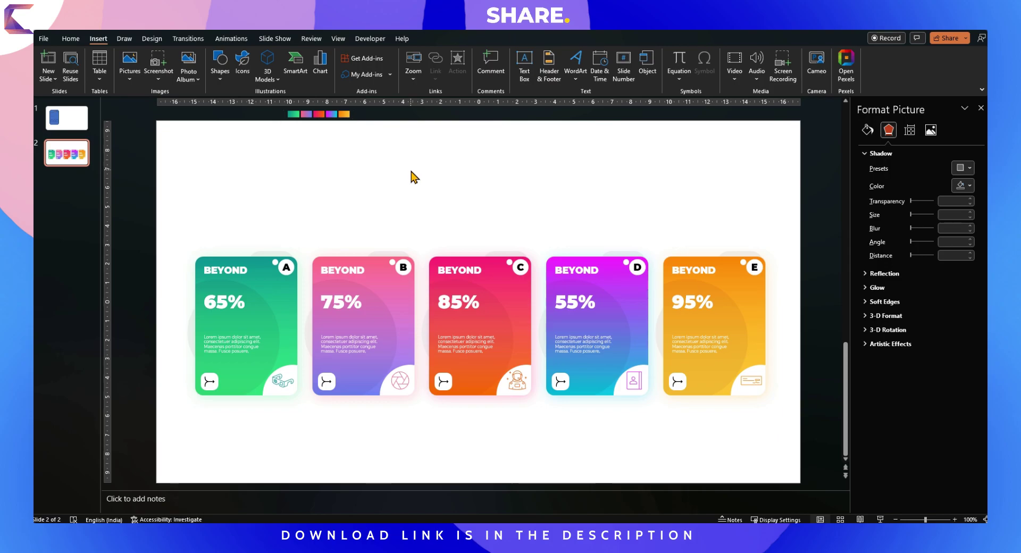
# - Lower cards B and D together to stagger the row
pyautogui.click(388, 400)
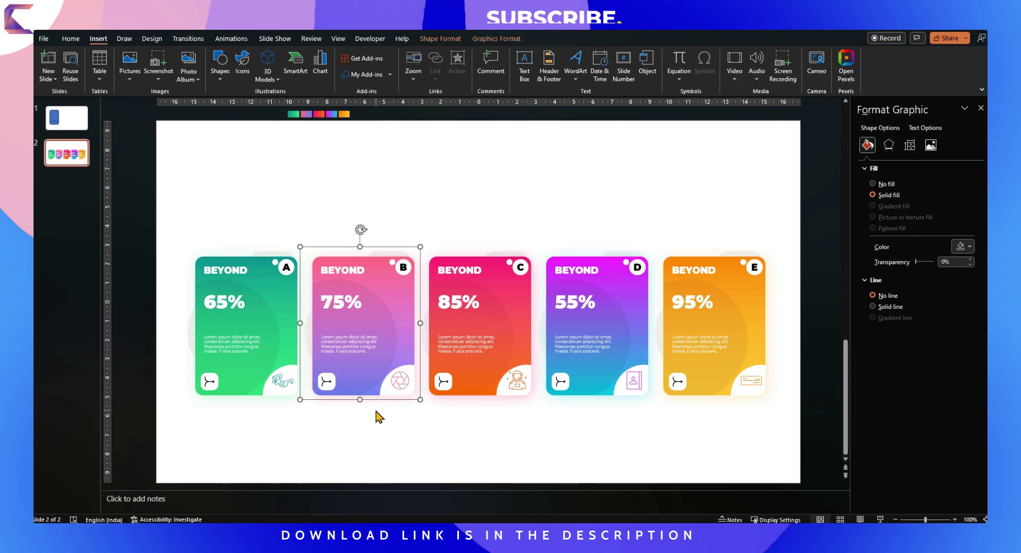
pyautogui.moveTo(373, 402); pyautogui.dragTo(375, 422)
pyautogui.hotkey('ctrl', 'z')
pyautogui.keyDown('shift'); pyautogui.click(597, 384); pyautogui.keyUp('shift')
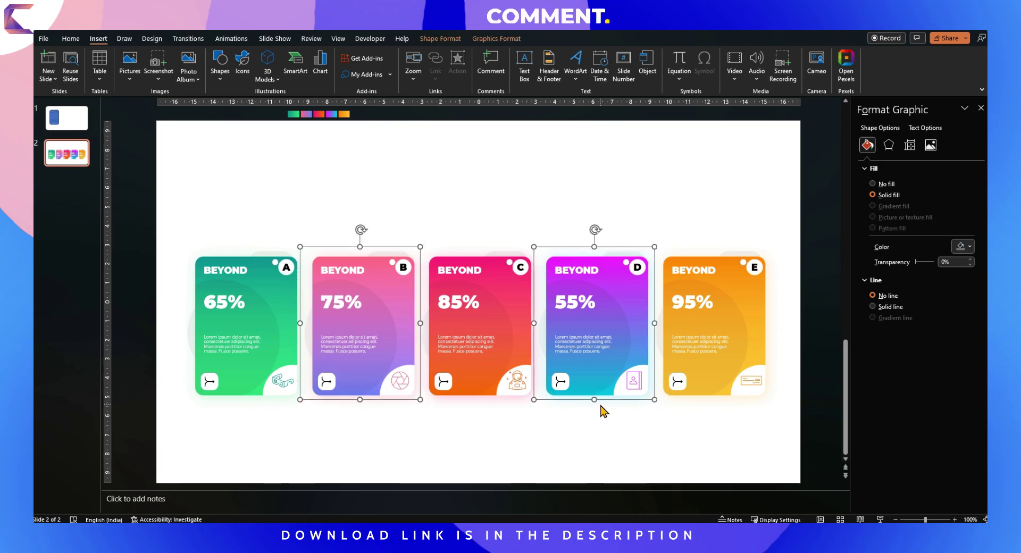
pyautogui.moveTo(611, 401); pyautogui.dragTo(615, 422)
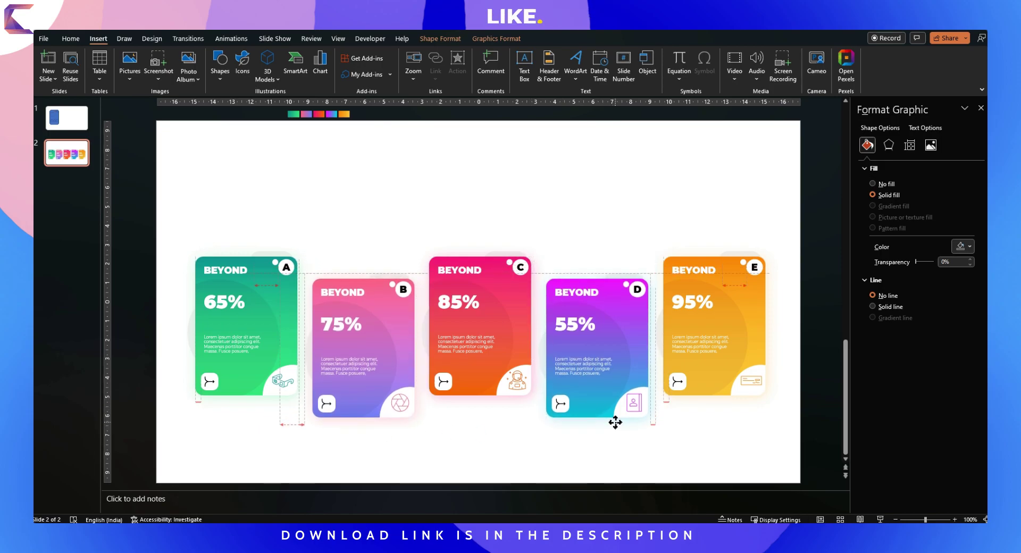
# - Give the slide background a light grey fill
pyautogui.click(401, 221)
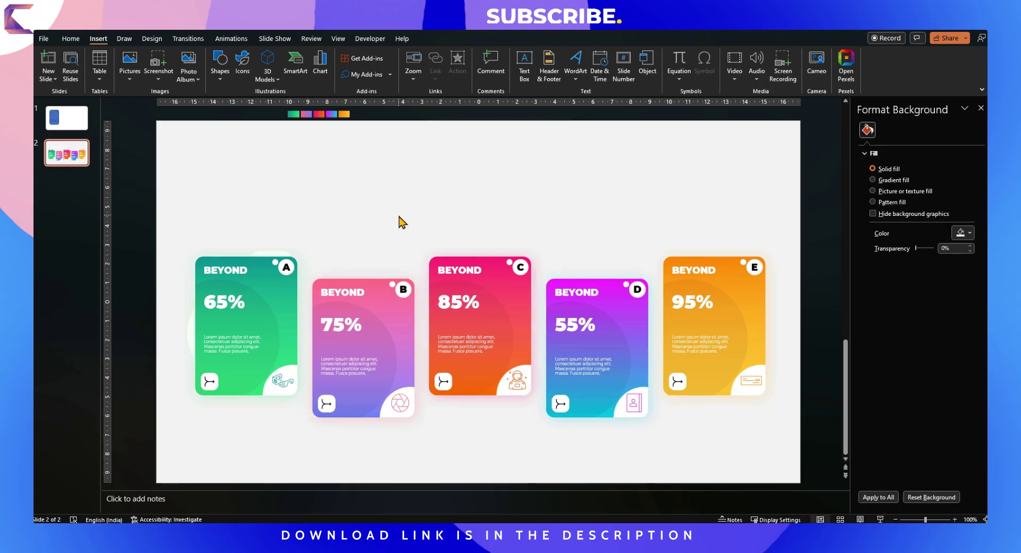
pyautogui.click(963, 233)
pyautogui.click(909, 292)
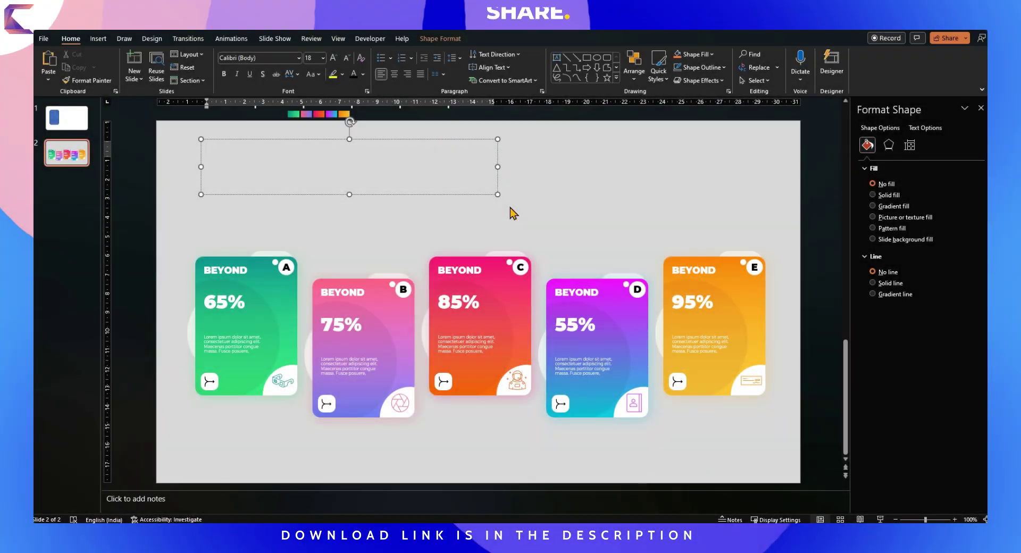
# - Add a 'BEYOND' title in uppercase Montserrat Black at 96 pt
pyautogui.write('be')
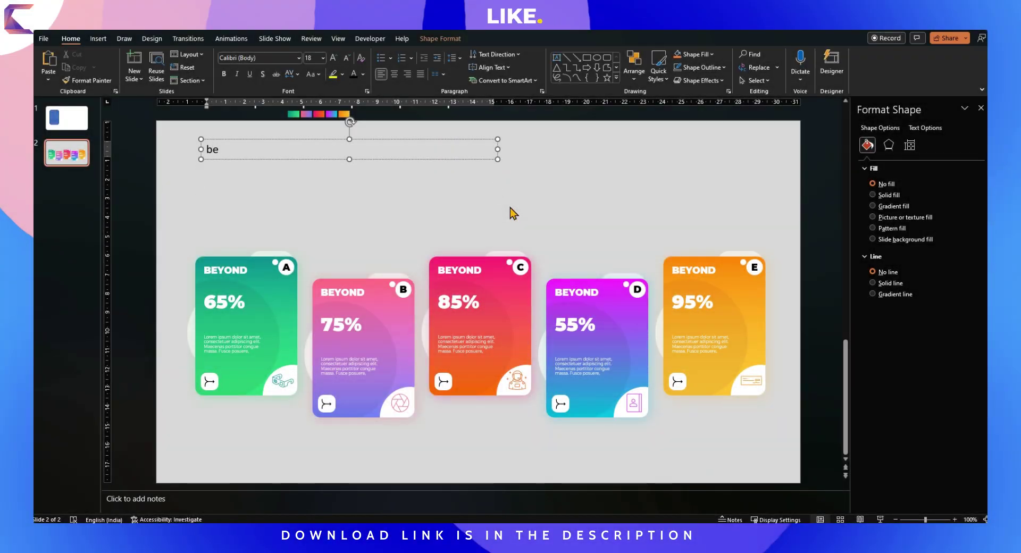
pyautogui.write('yond')
pyautogui.hotkey('ctrl', 'a')
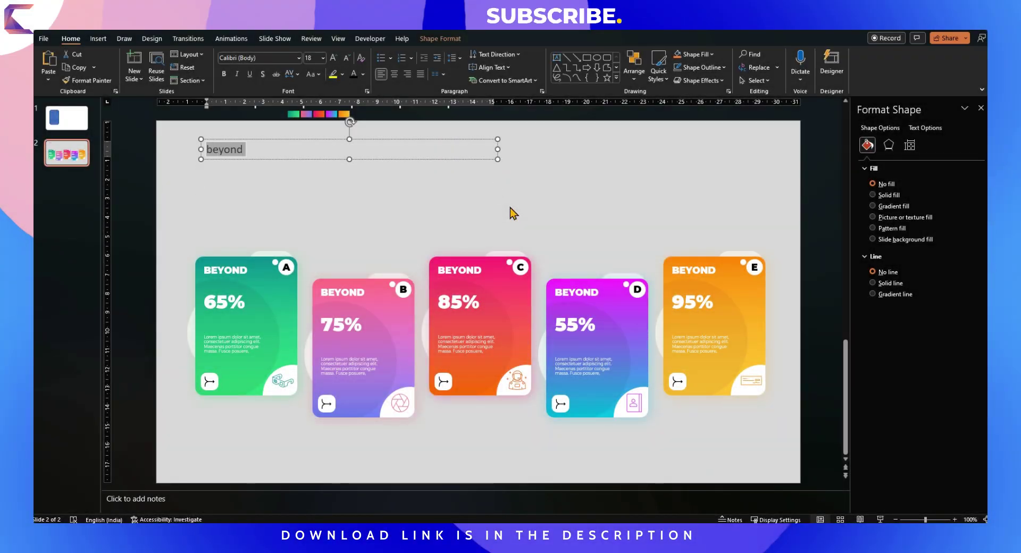
pyautogui.click(312, 74)
pyautogui.click(339, 116)
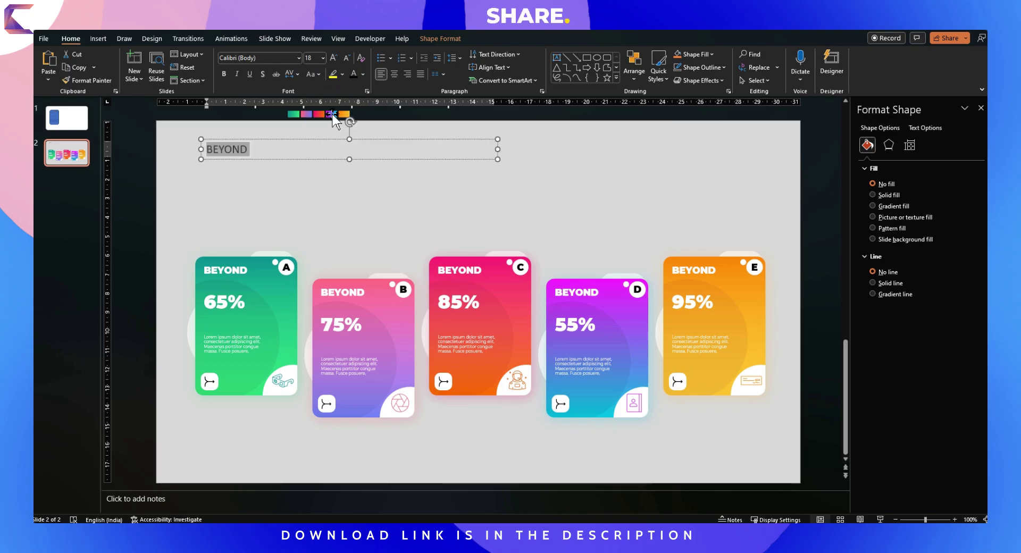
pyautogui.write('Montserrat Black')
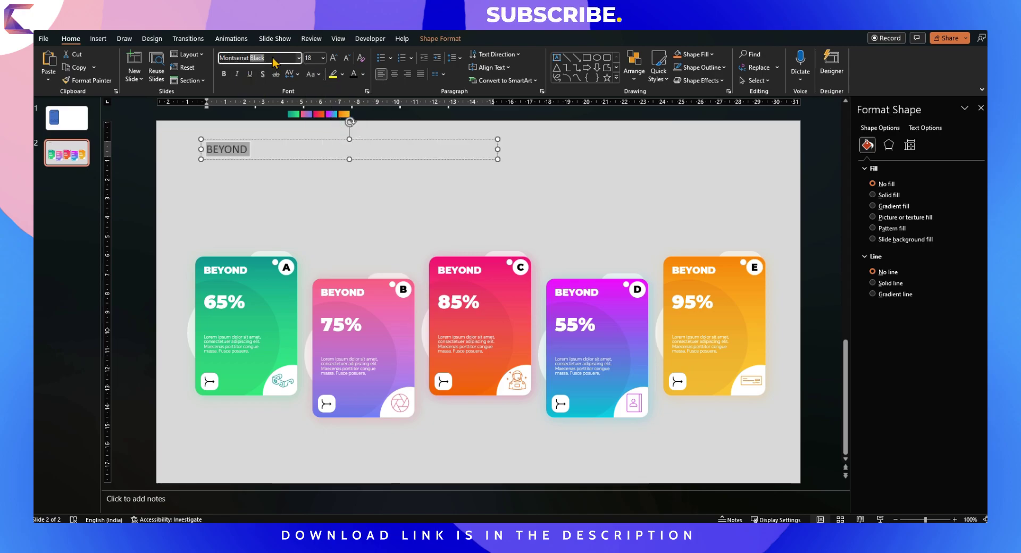
pyautogui.press('Return')
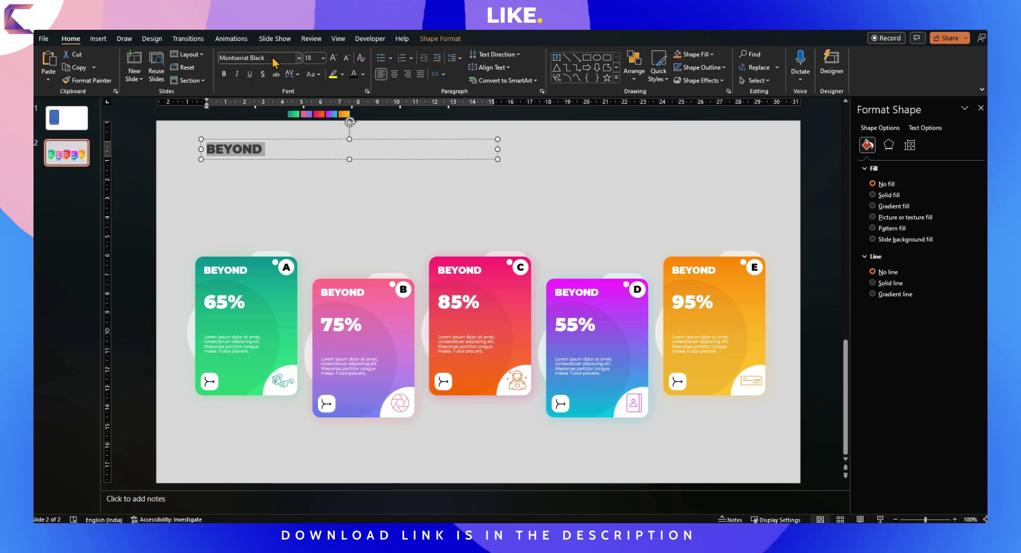
pyautogui.click(335, 59)
pyautogui.click(335, 58)
pyautogui.click(335, 58)
pyautogui.click(335, 58)
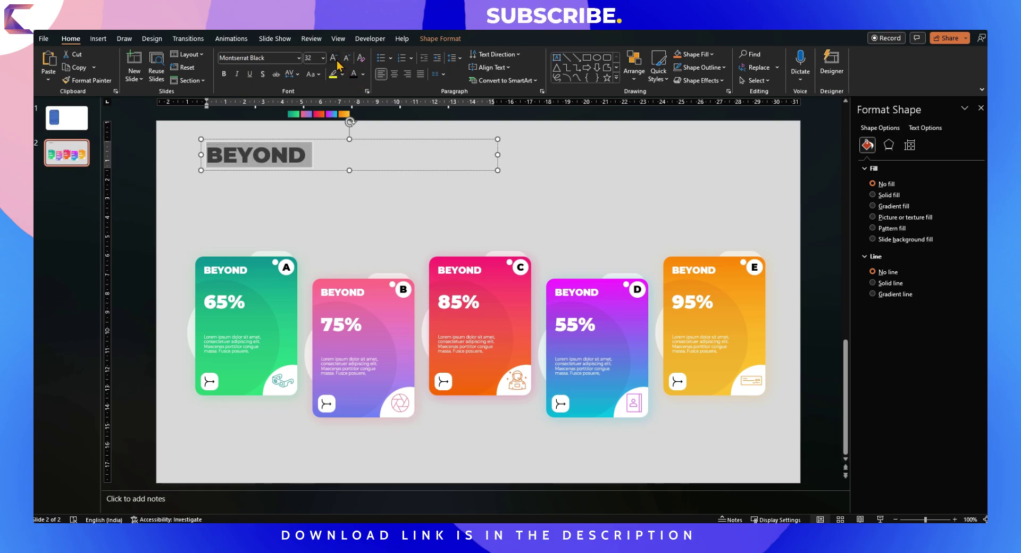
pyautogui.click(336, 60)
pyautogui.click(336, 60)
pyautogui.click(337, 61)
pyautogui.click(337, 60)
pyautogui.click(338, 63)
pyautogui.click(338, 63)
pyautogui.click(338, 63)
pyautogui.click(338, 62)
pyautogui.click(338, 63)
pyautogui.click(337, 62)
pyautogui.click(337, 63)
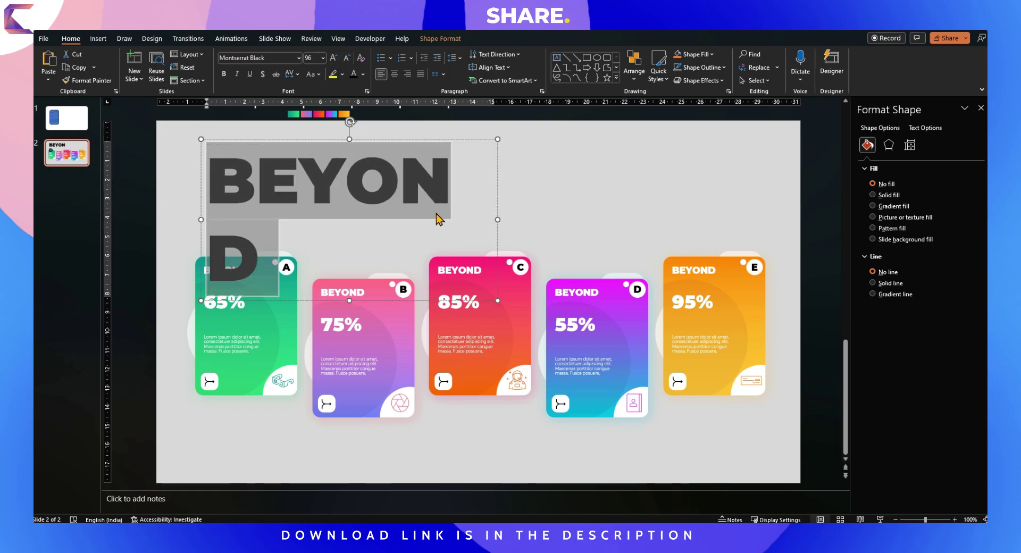